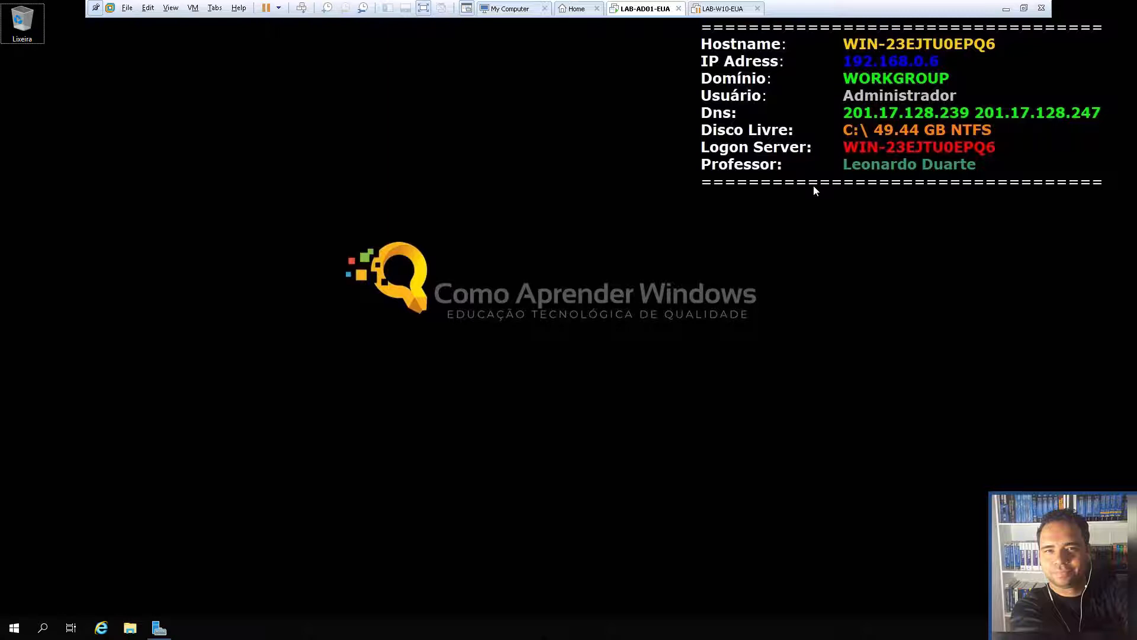
Review the VMnet2 and VMnet3 subnets in the Virtual Network Editor, then close it unchanged
left_click_drag(618, 61, 665, 44)
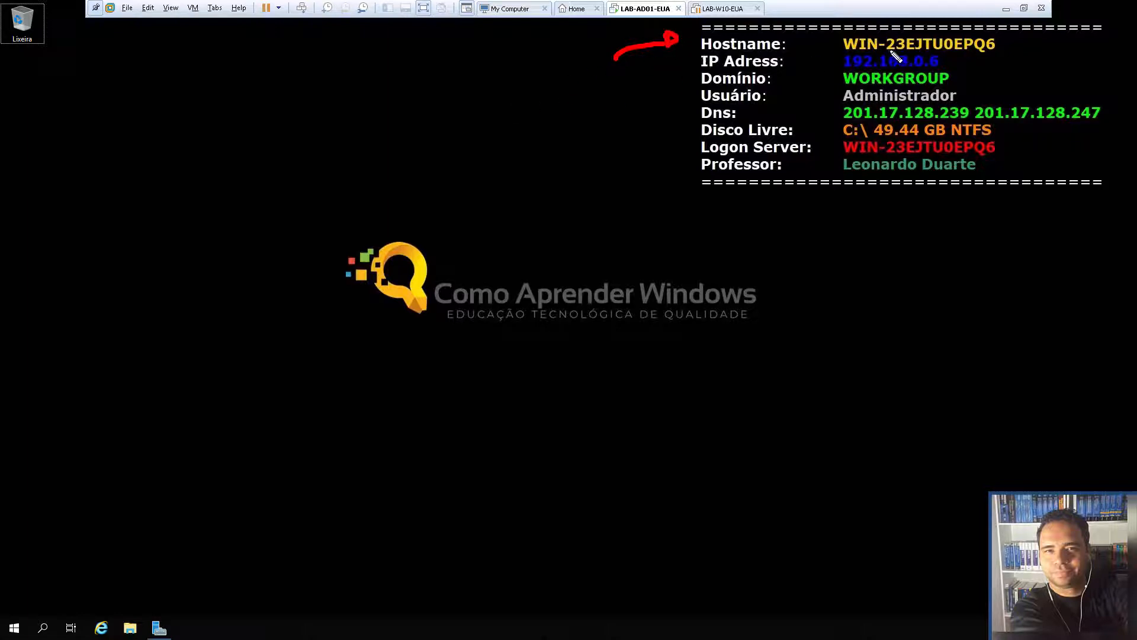
mouse_move(629, 76)
left_mouse_down()
mouse_move(676, 56)
mouse_move(673, 67)
left_mouse_up()
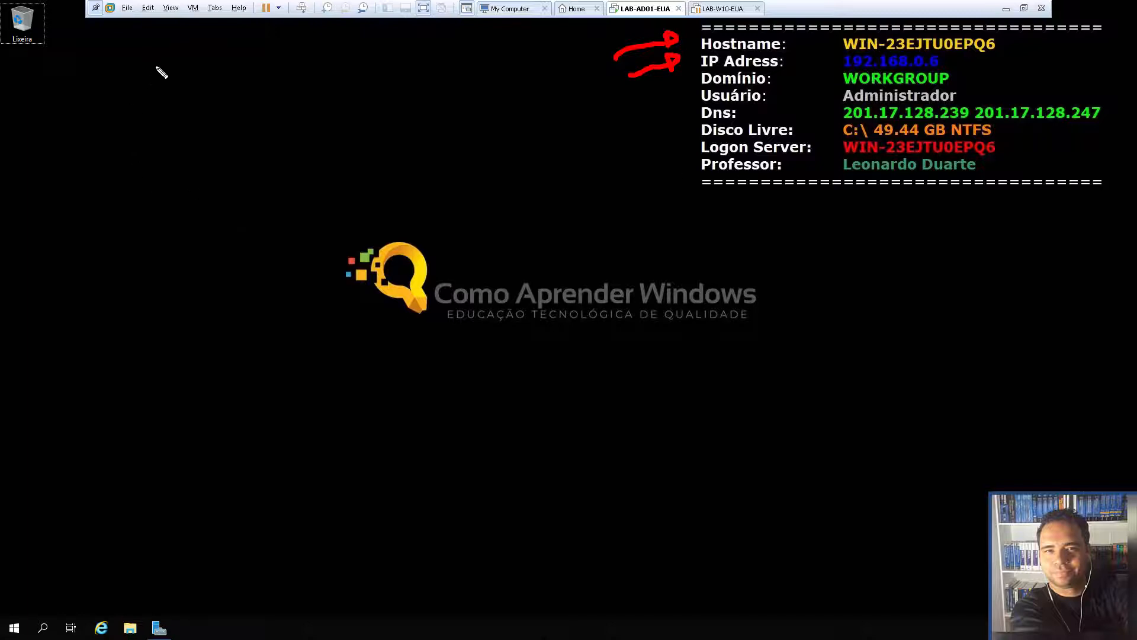
mouse_move(155, 30)
left_mouse_down()
mouse_move(140, 17)
mouse_move(148, 12)
left_mouse_up()
key("e")
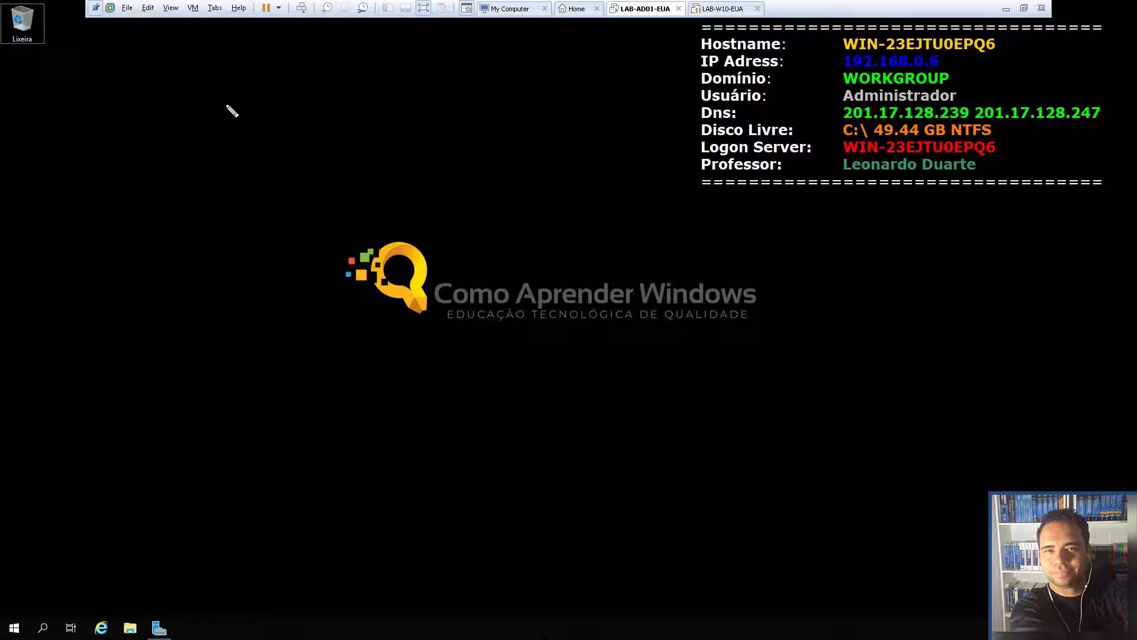
left_click(148, 8)
mouse_move(170, 8)
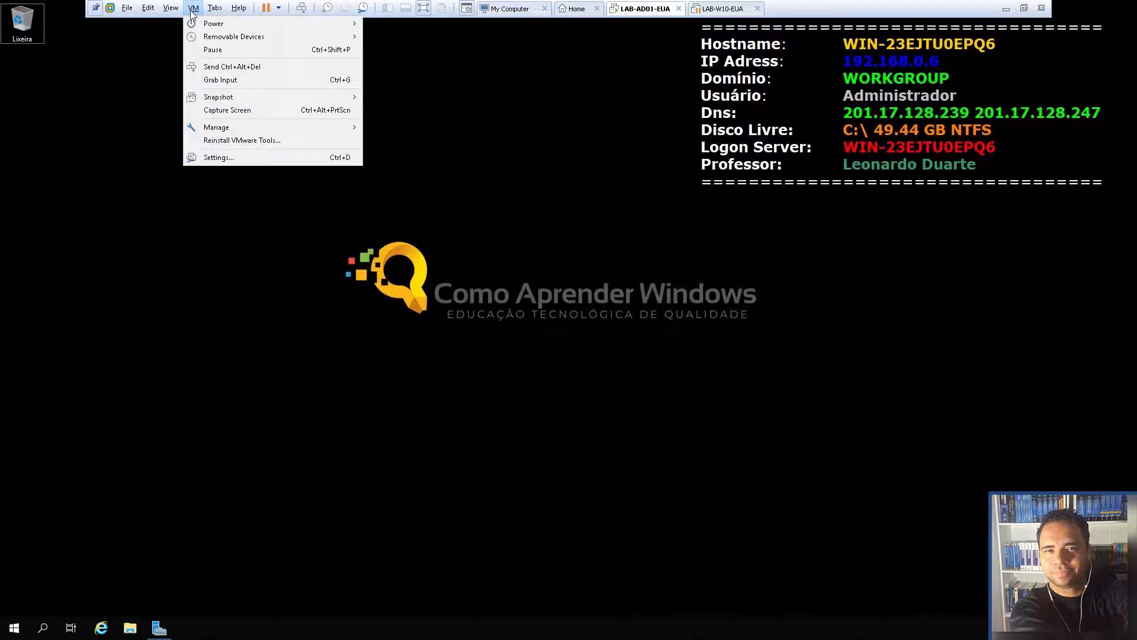
left_click(181, 68)
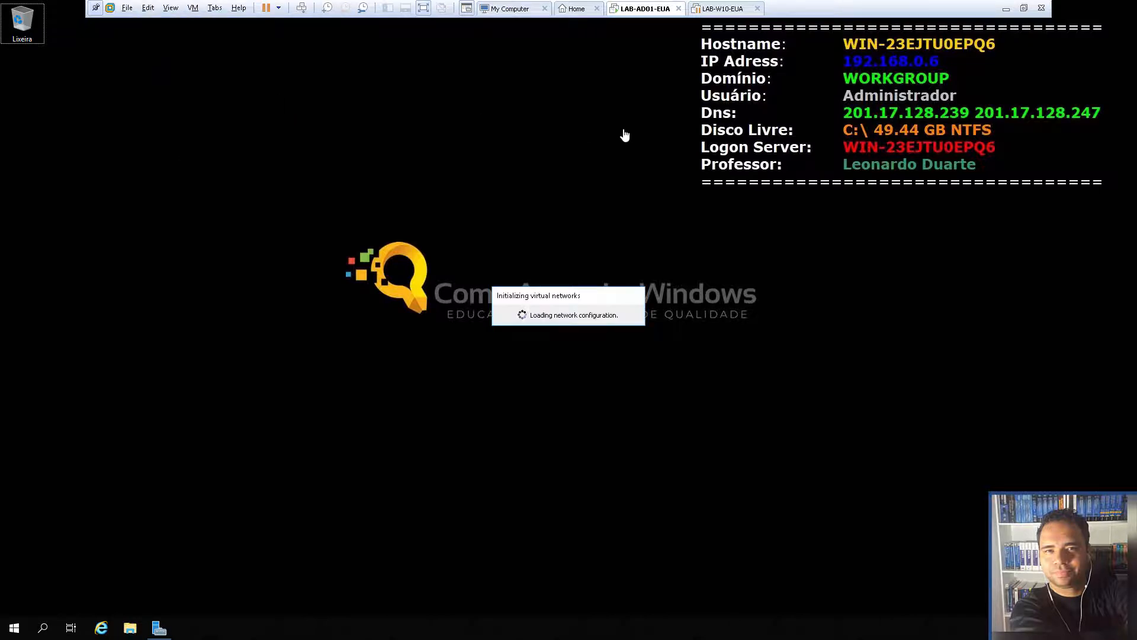
left_click(425, 196)
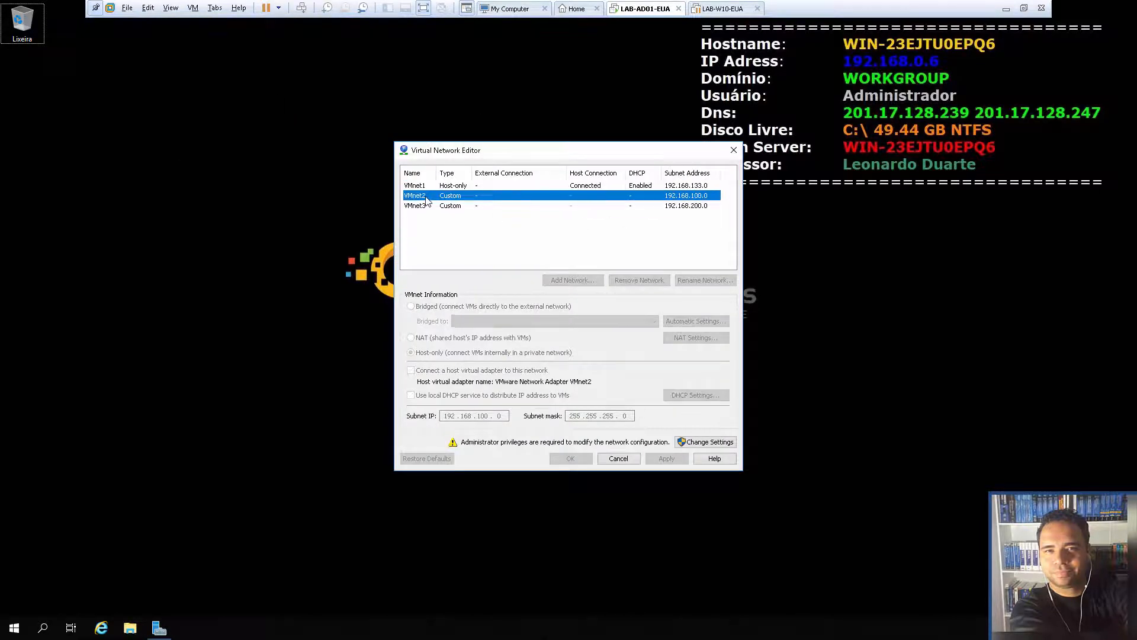
left_click(430, 208)
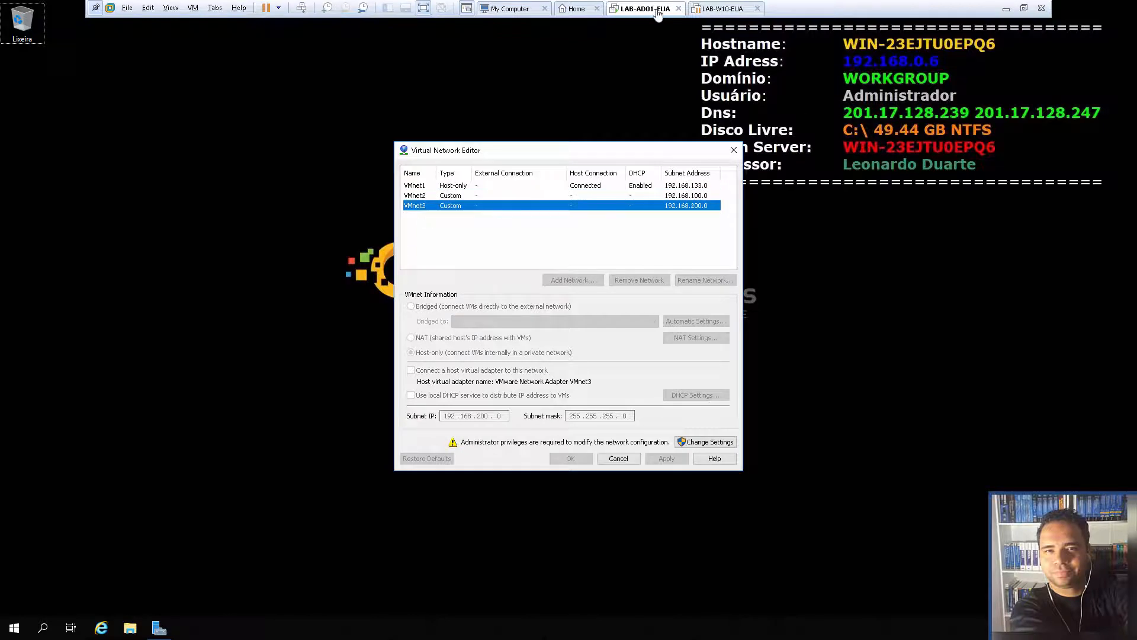
left_click(422, 196)
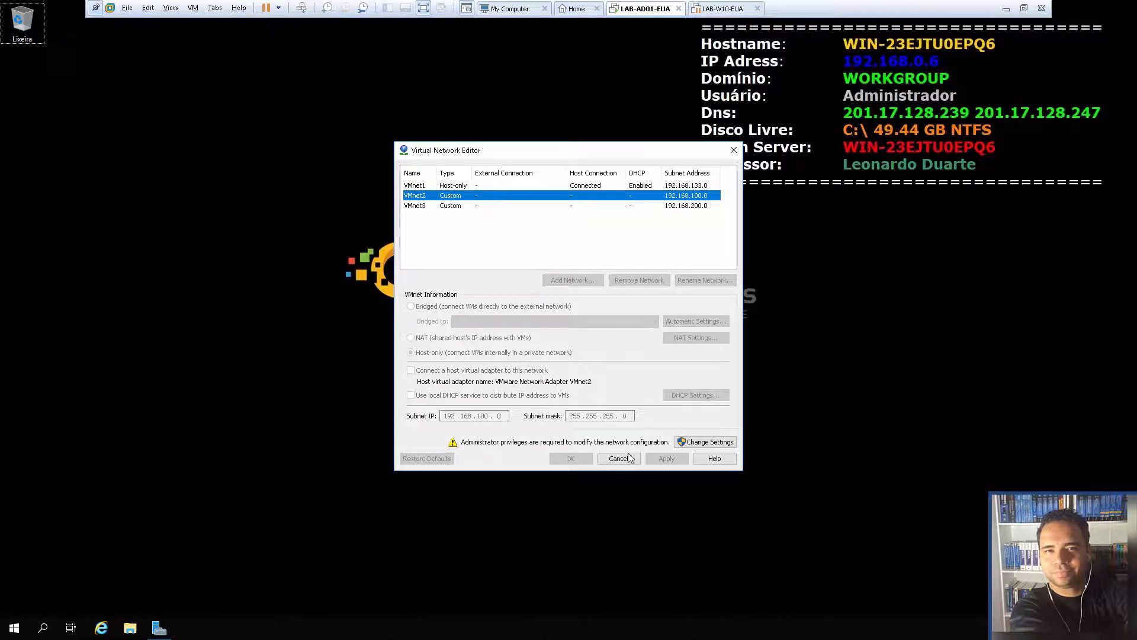
left_click(619, 458)
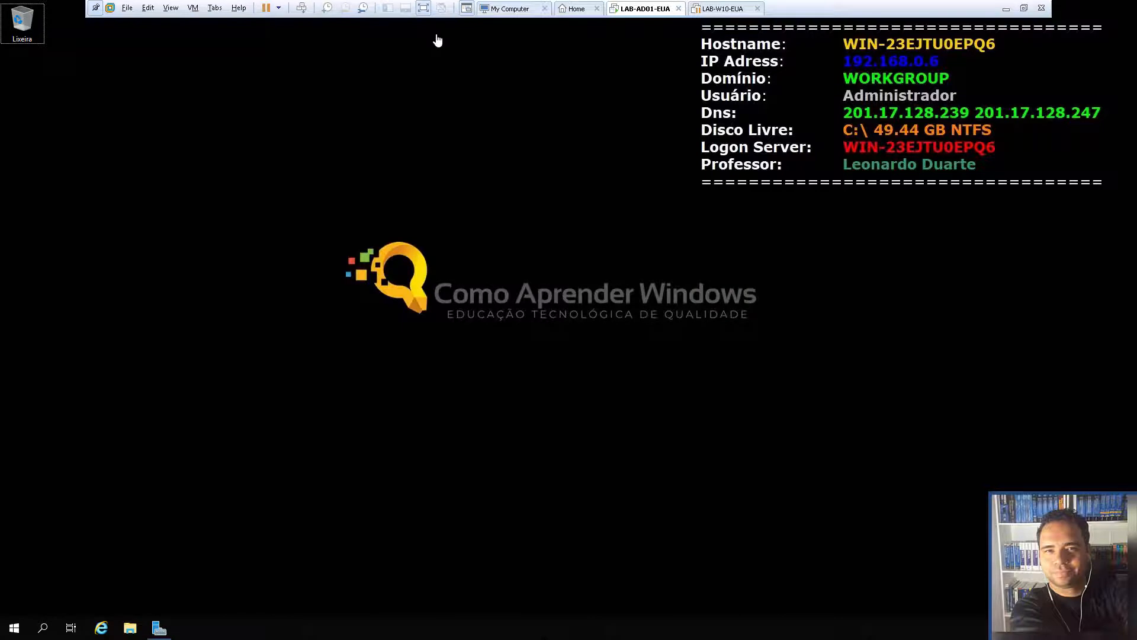
Set LAB-AD01-EUA's network adapter to the custom VMnet2 network and save
right_click(635, 16)
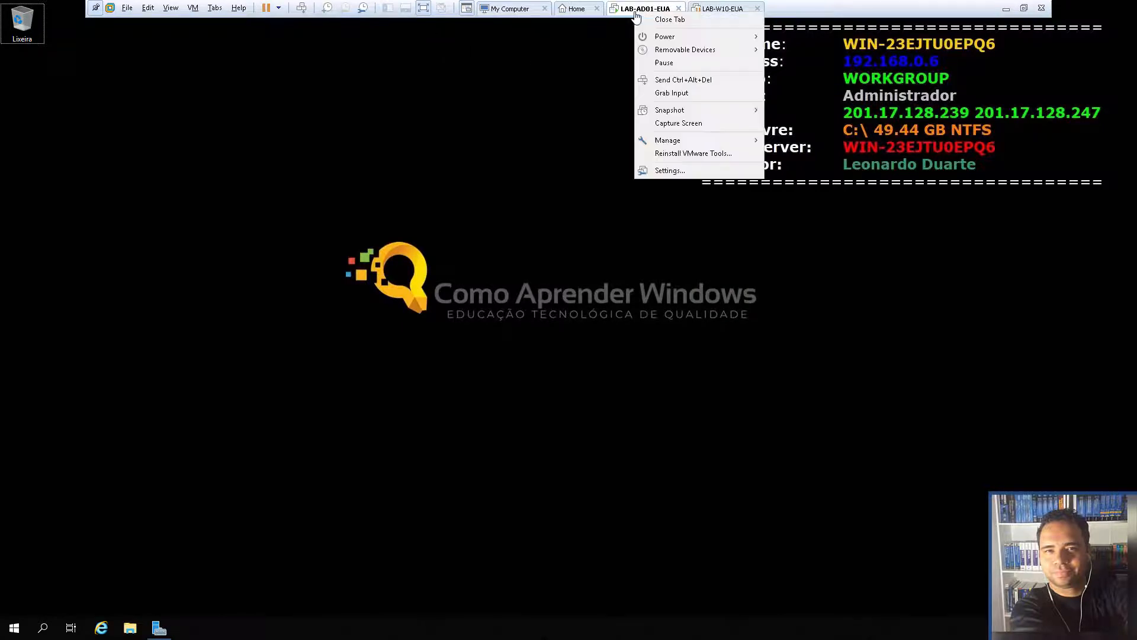
left_click(688, 173)
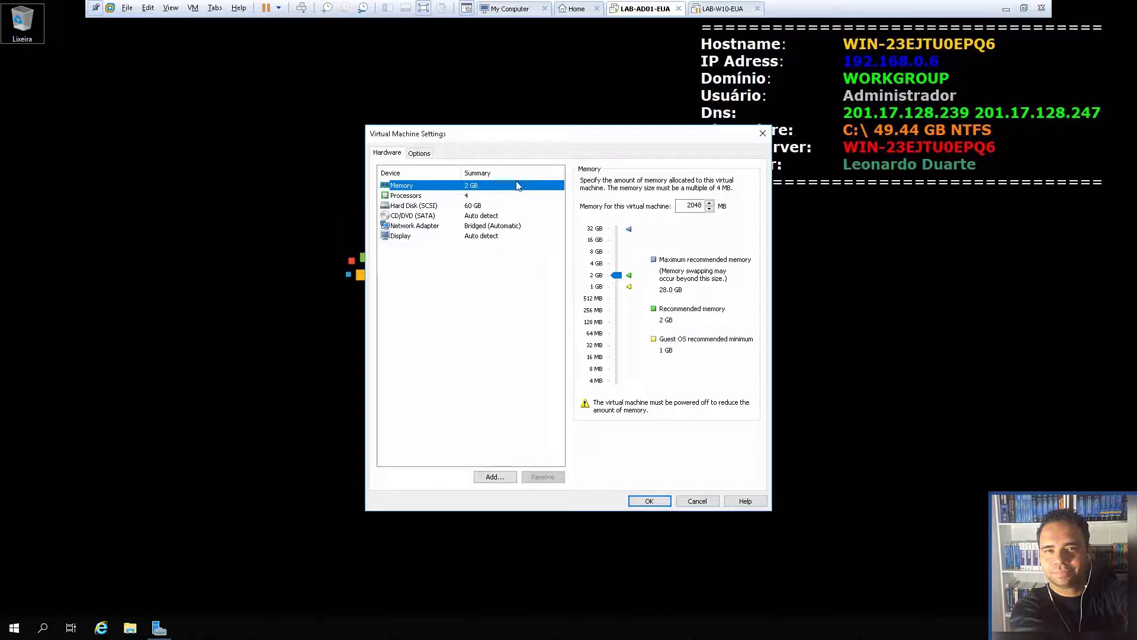
left_click(418, 226)
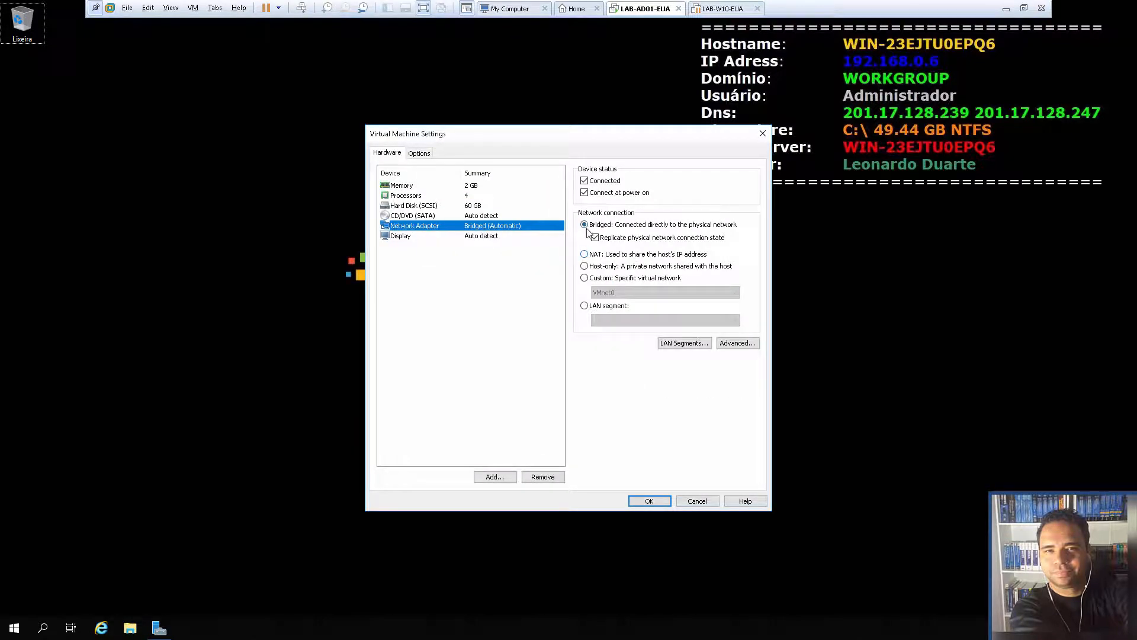
left_click(595, 281)
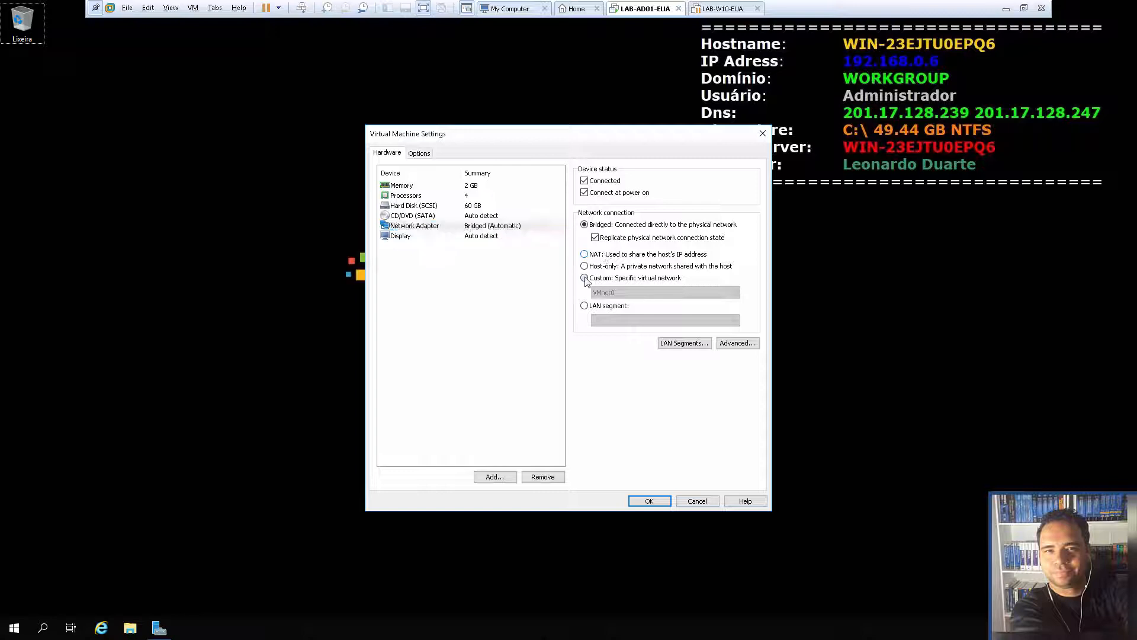
left_click(642, 293)
left_click(639, 318)
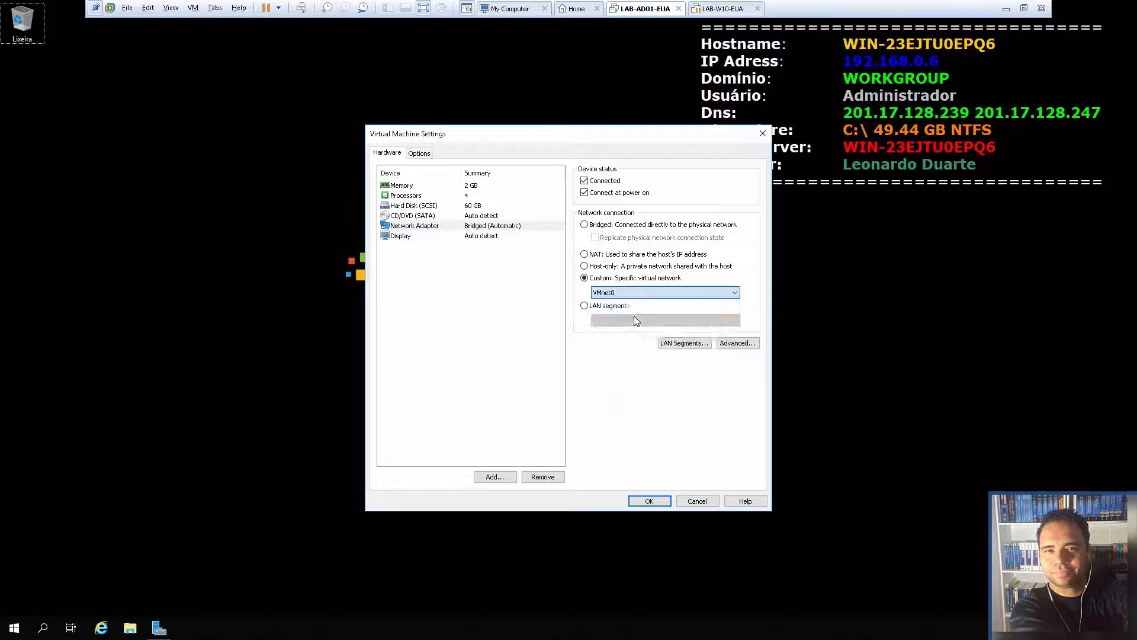
key("Return")
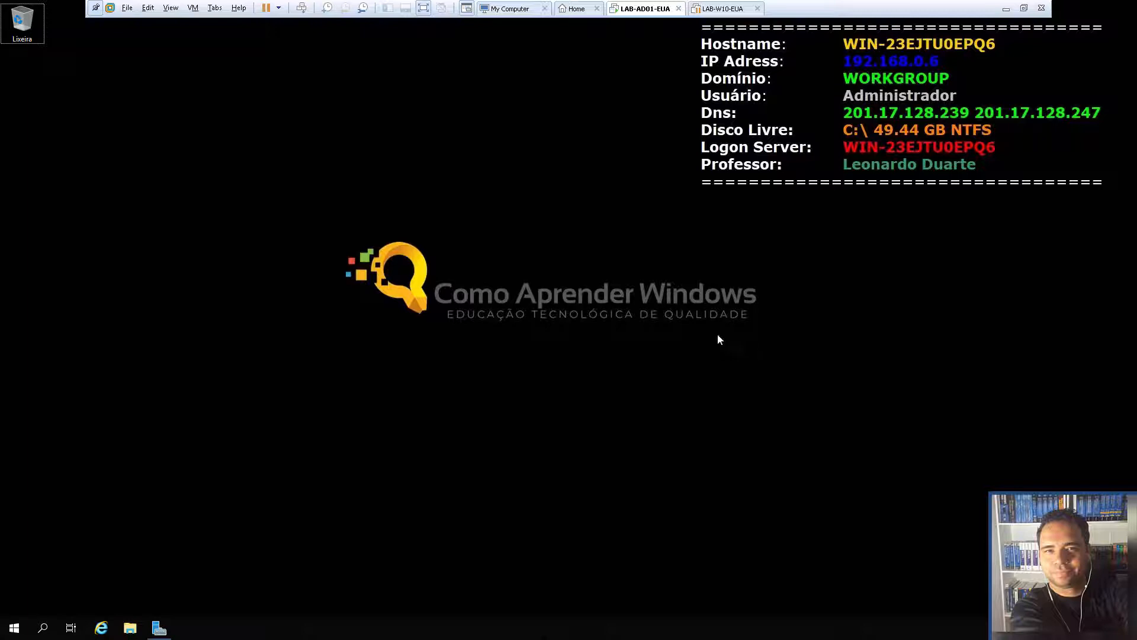
Change the computer name to LAB-AD01-EUA in System Properties and choose Restart Later
left_click(130, 628)
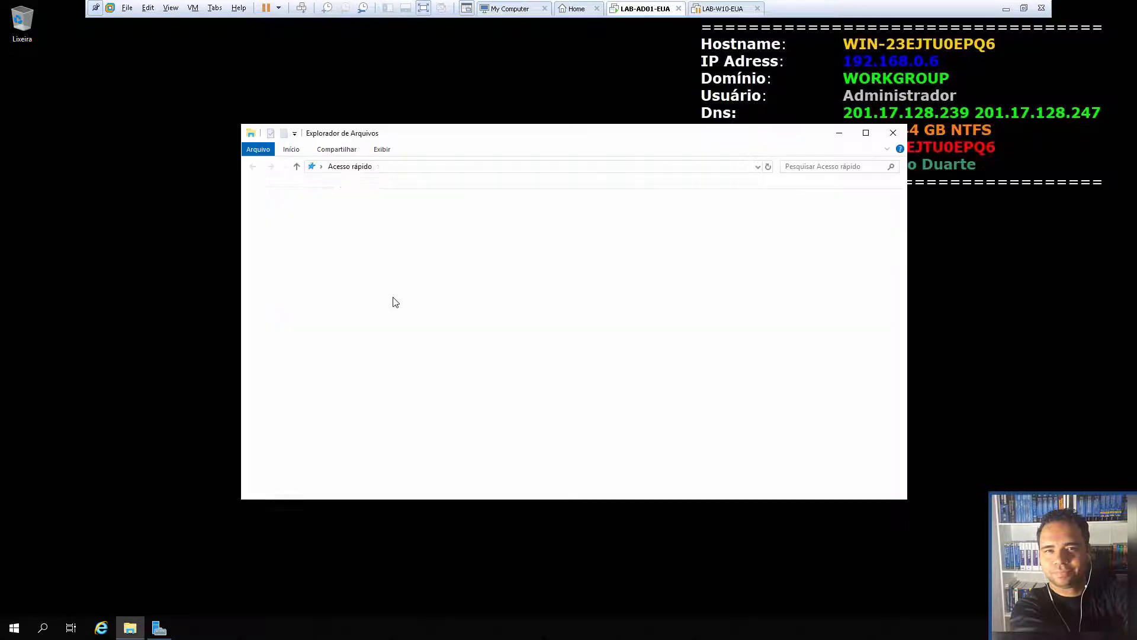
right_click(298, 270)
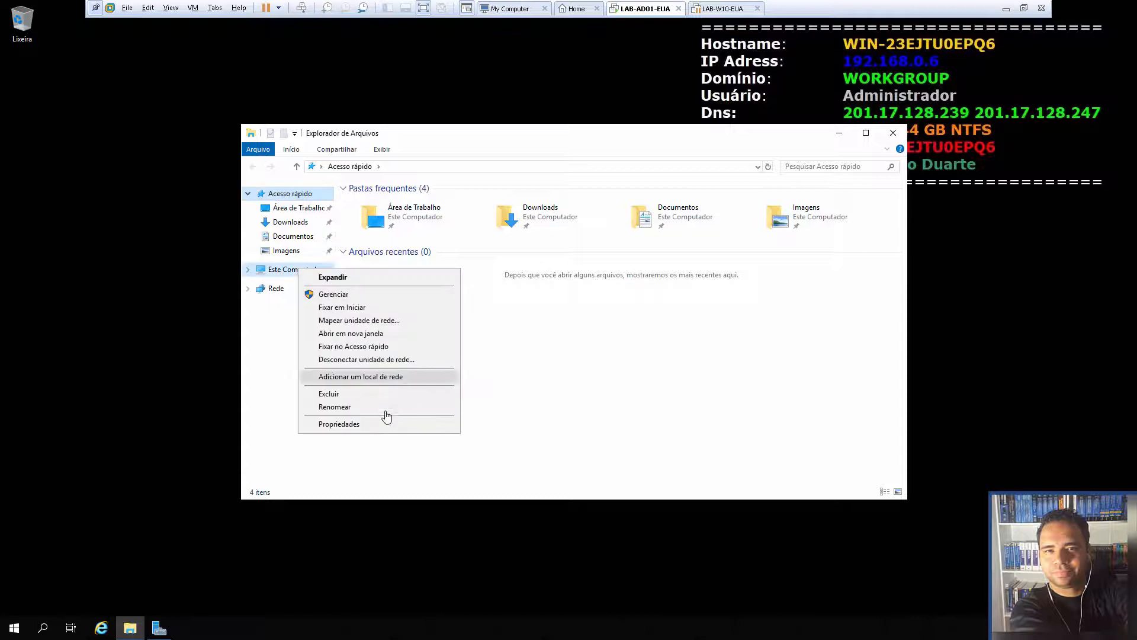
left_click(373, 424)
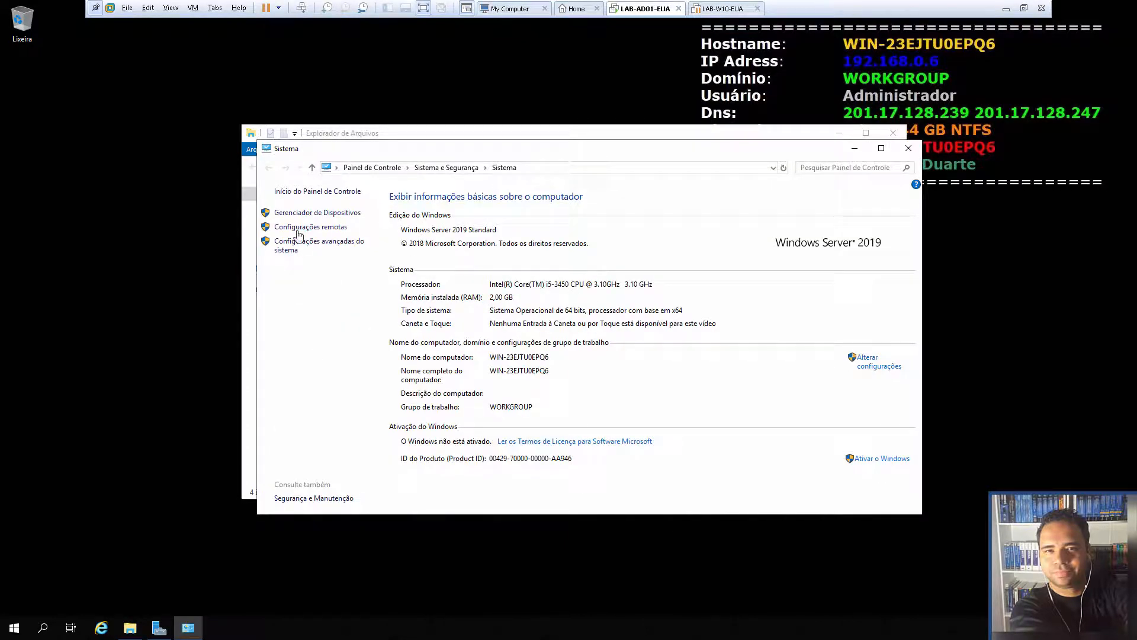
left_click(867, 361)
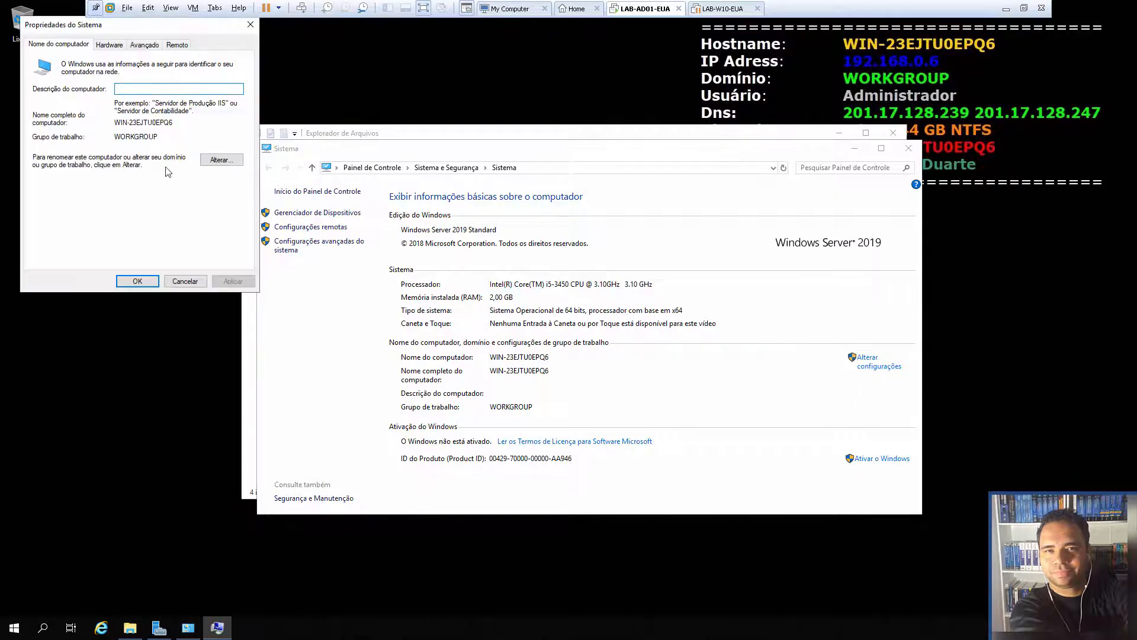
left_click_drag(121, 25, 470, 113)
left_click(571, 248)
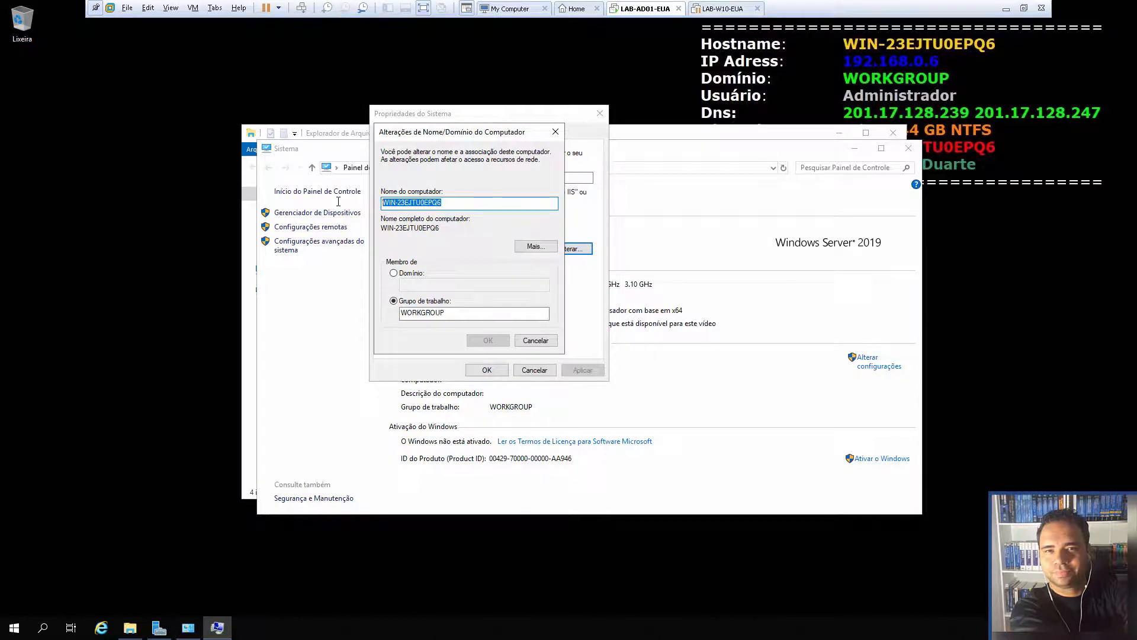
type("LAB")
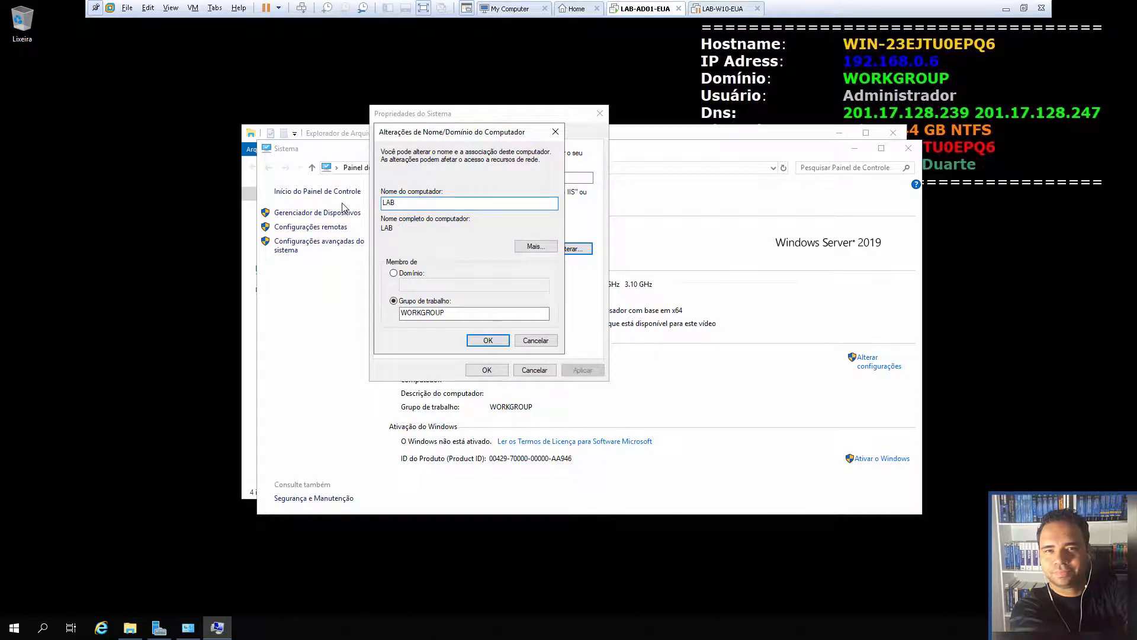
type("-AD01")
left_click(487, 340)
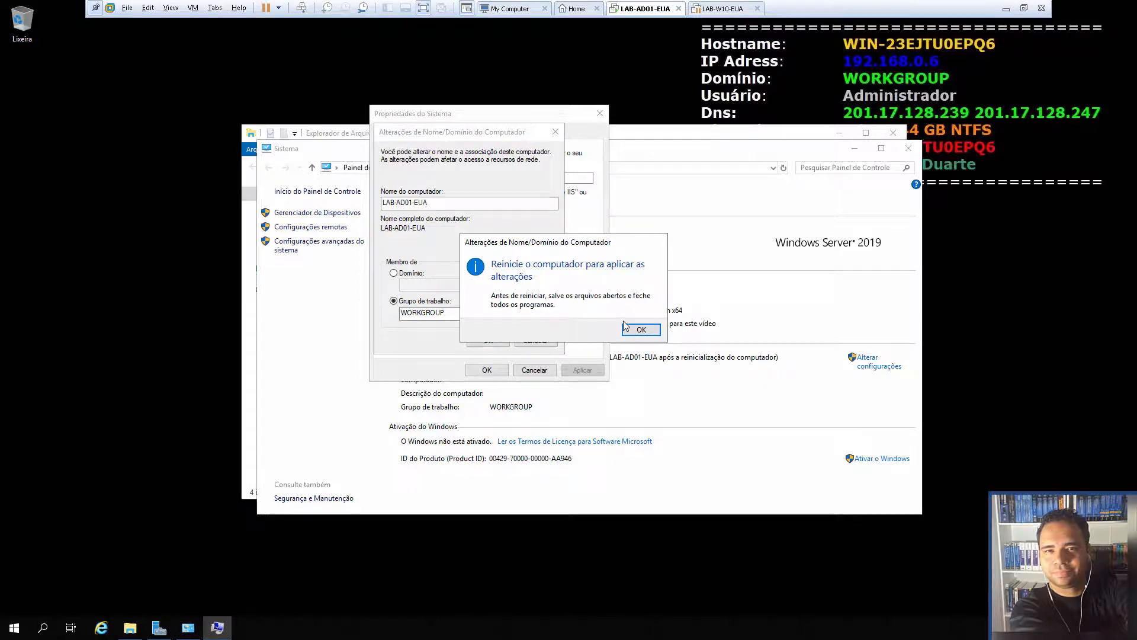
left_click(629, 327)
left_click(496, 372)
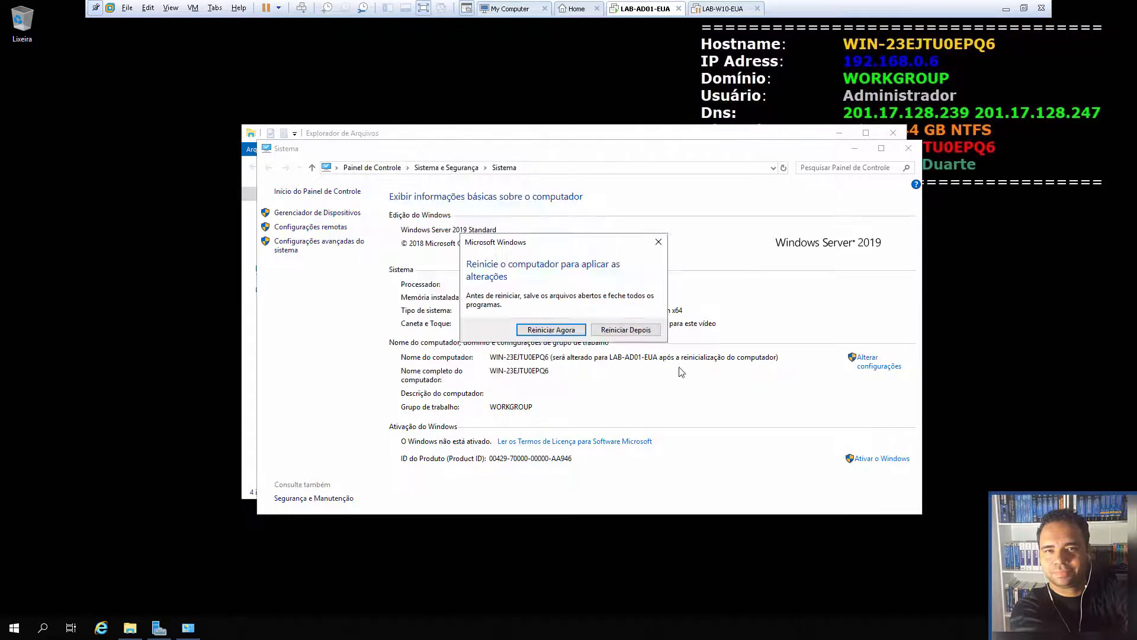
left_click(627, 330)
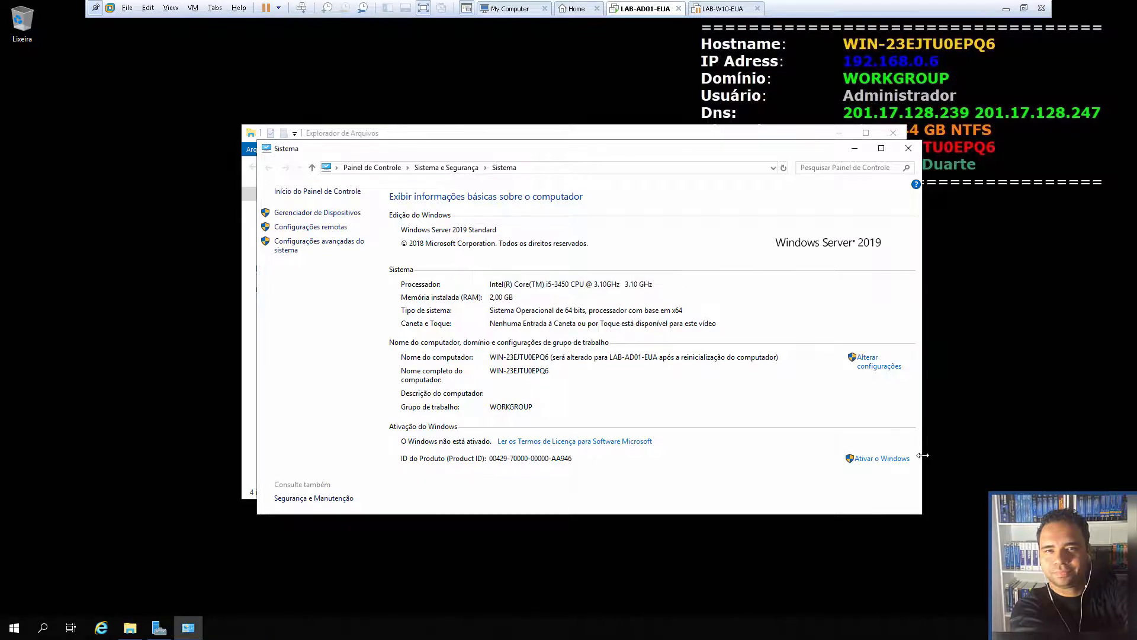
Open the Protocolo IP Versão 4 (TCP/IPv4) properties of the Ethernet0 adapter
right_click(1035, 628)
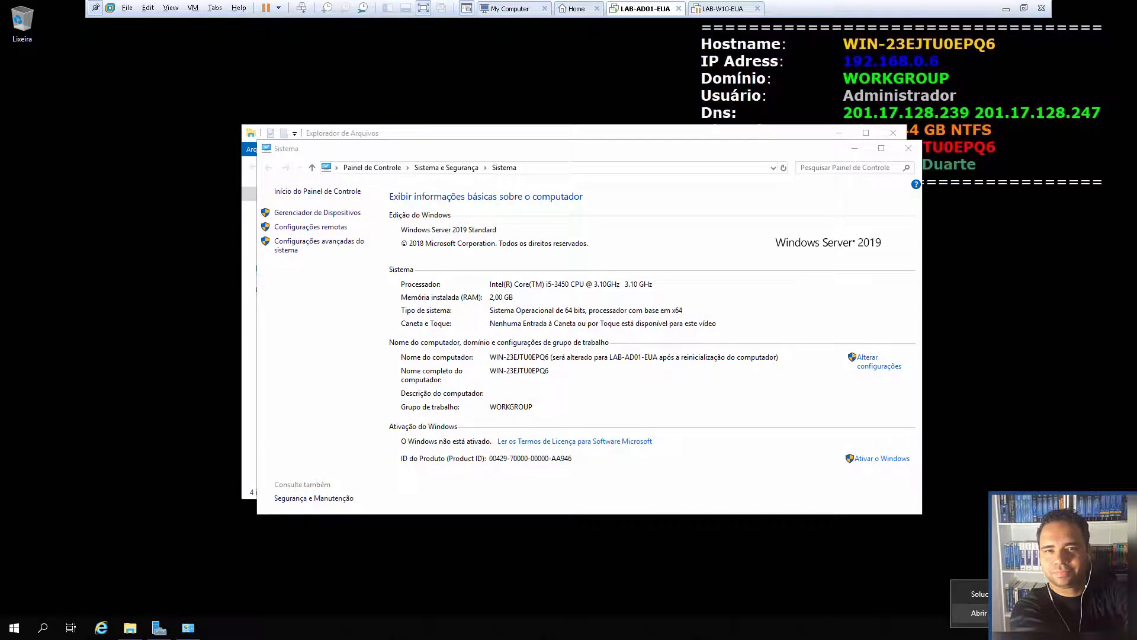
left_click(980, 613)
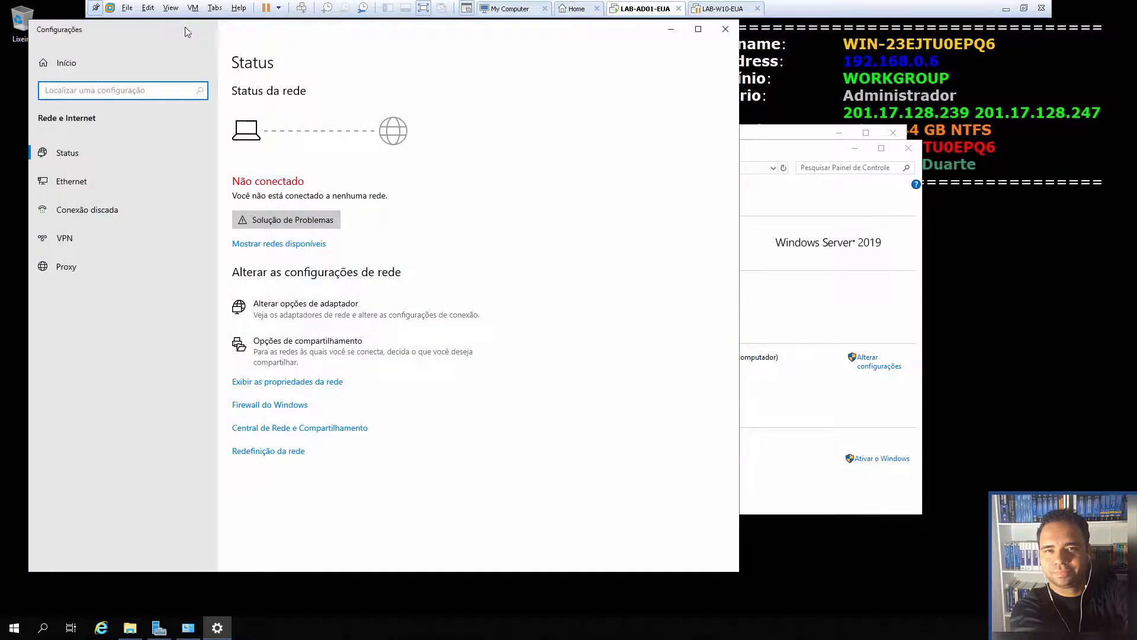
left_click_drag(202, 34, 392, 41)
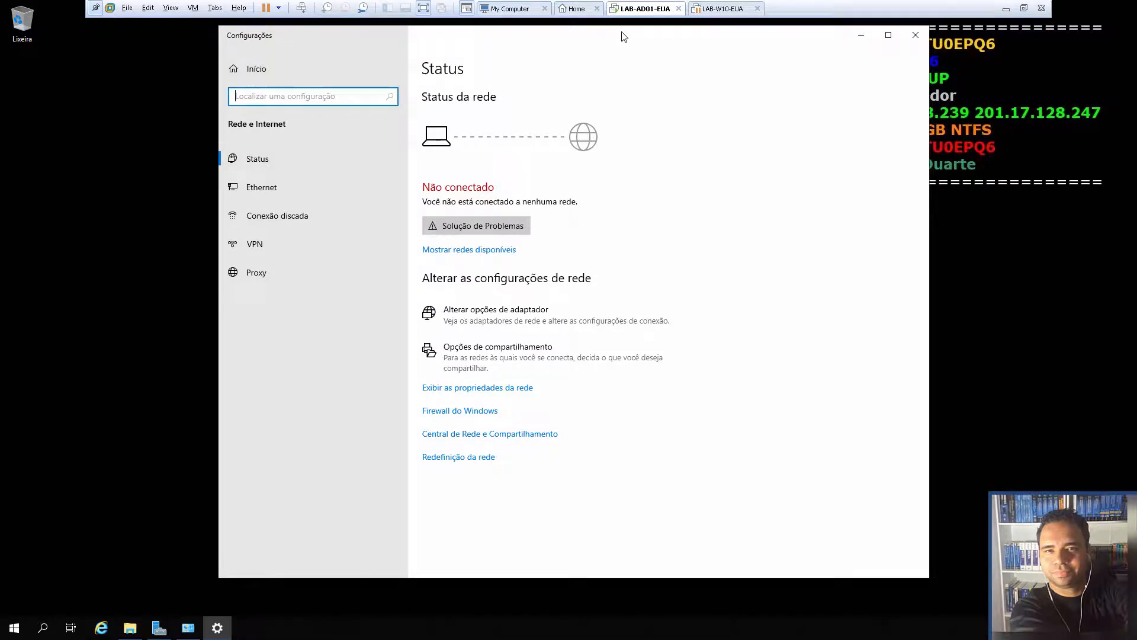
left_click(258, 188)
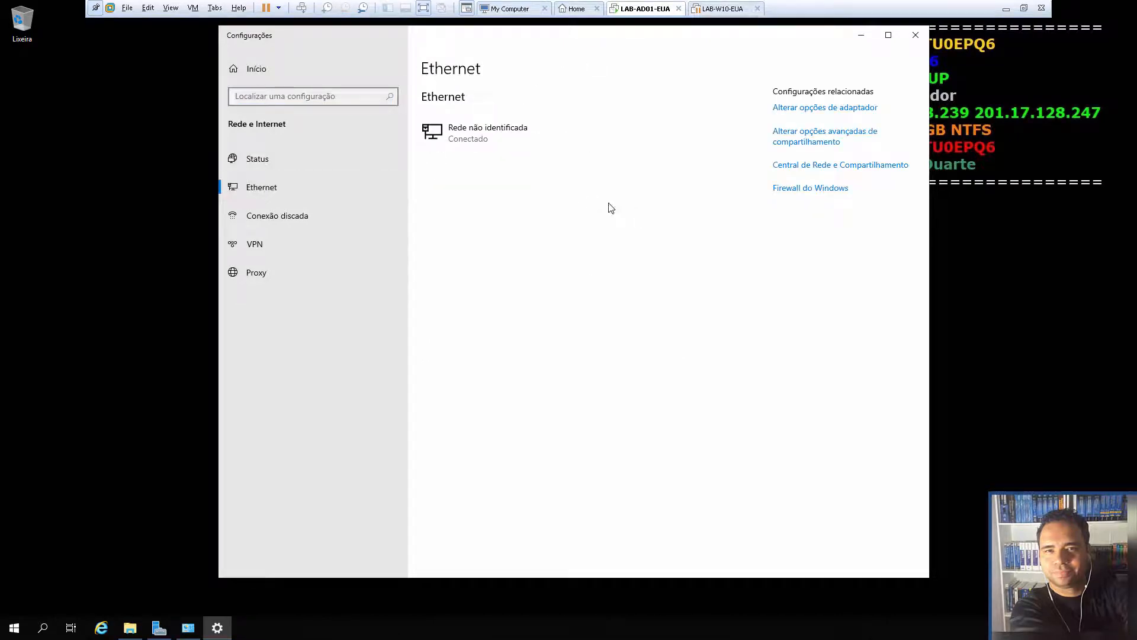
left_click(785, 109)
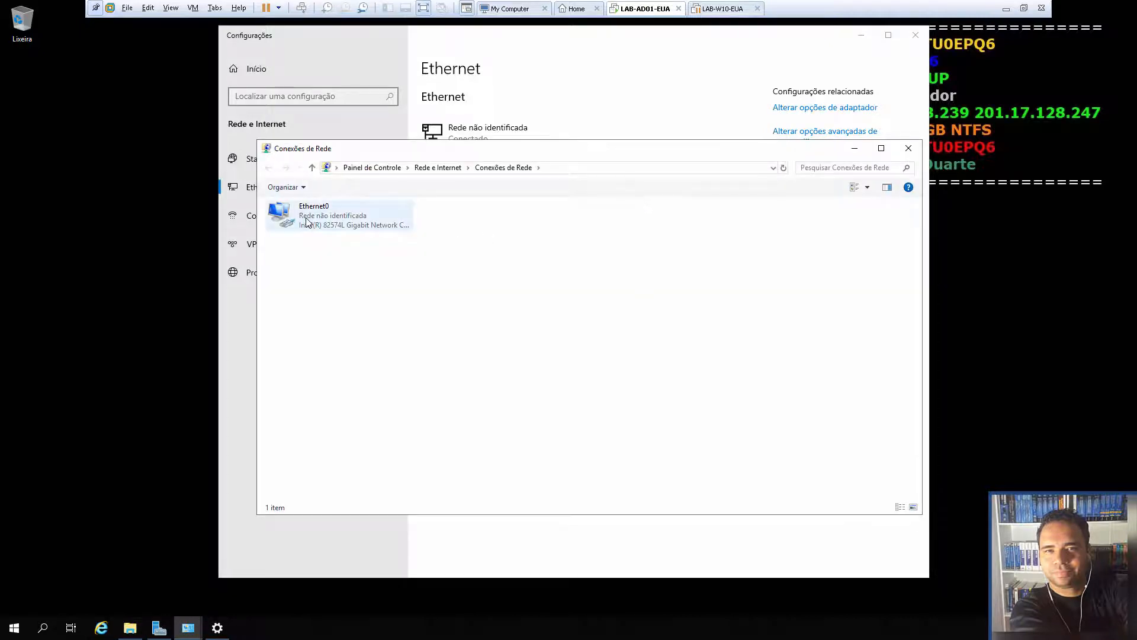
right_click(306, 222)
left_click(389, 332)
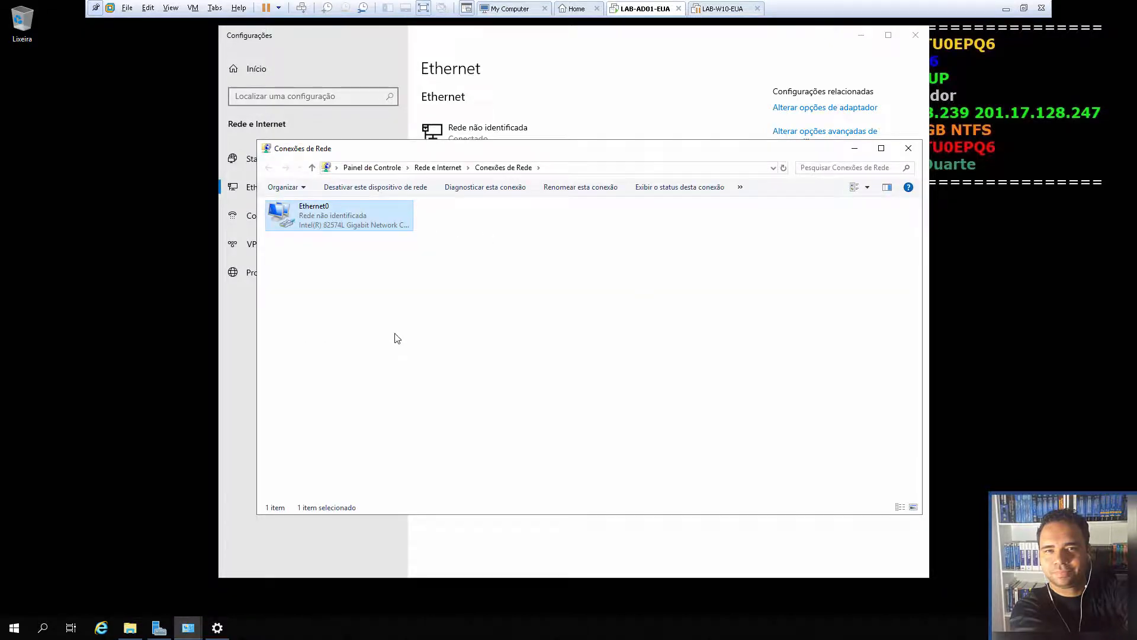
left_click_drag(404, 197, 620, 182)
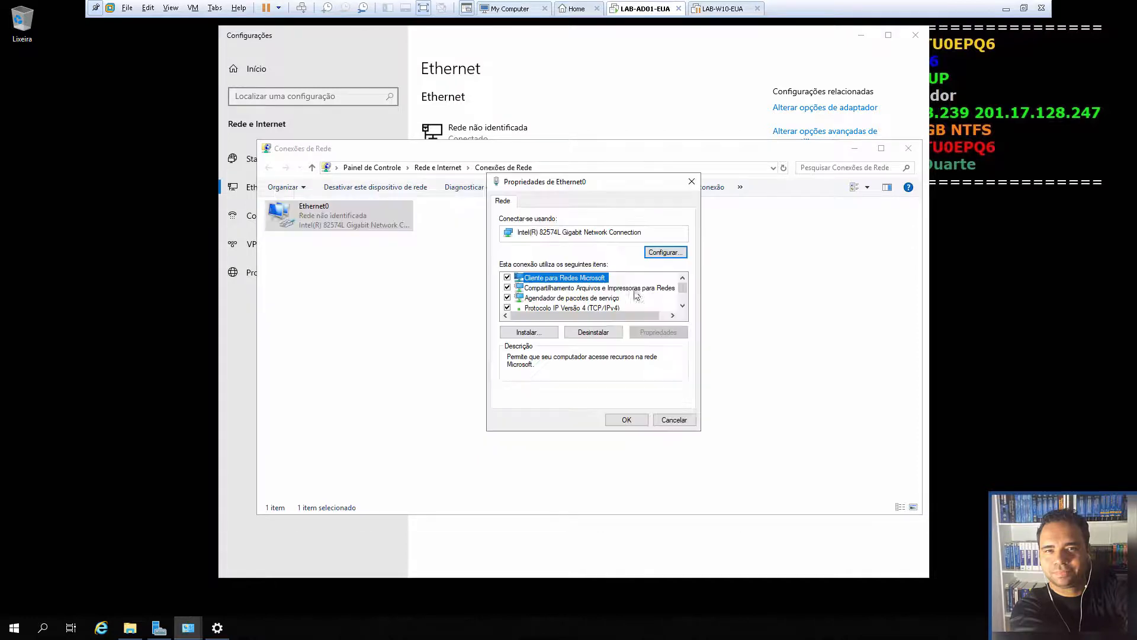
left_click(684, 307)
left_click(684, 306)
left_click(593, 288)
left_click(656, 333)
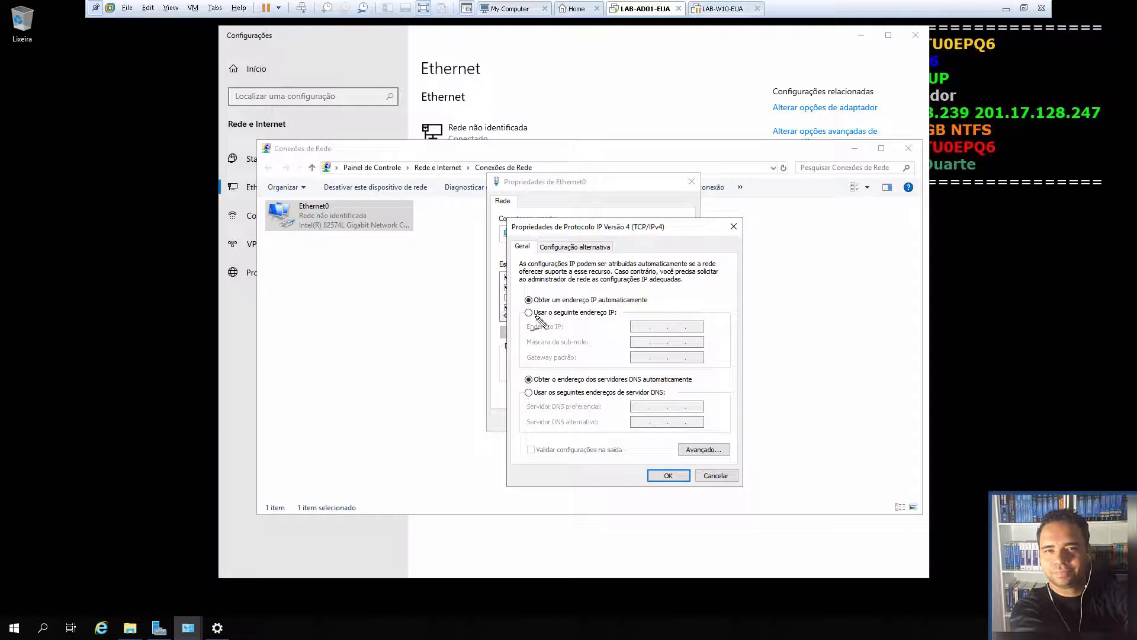
Switch to a fixed IP, entering 192.168.100.200 and accepting the 255.255.255.0 mask
mouse_move(460, 330)
left_mouse_down()
mouse_move(515, 319)
mouse_move(514, 309)
mouse_move(517, 318)
left_mouse_up()
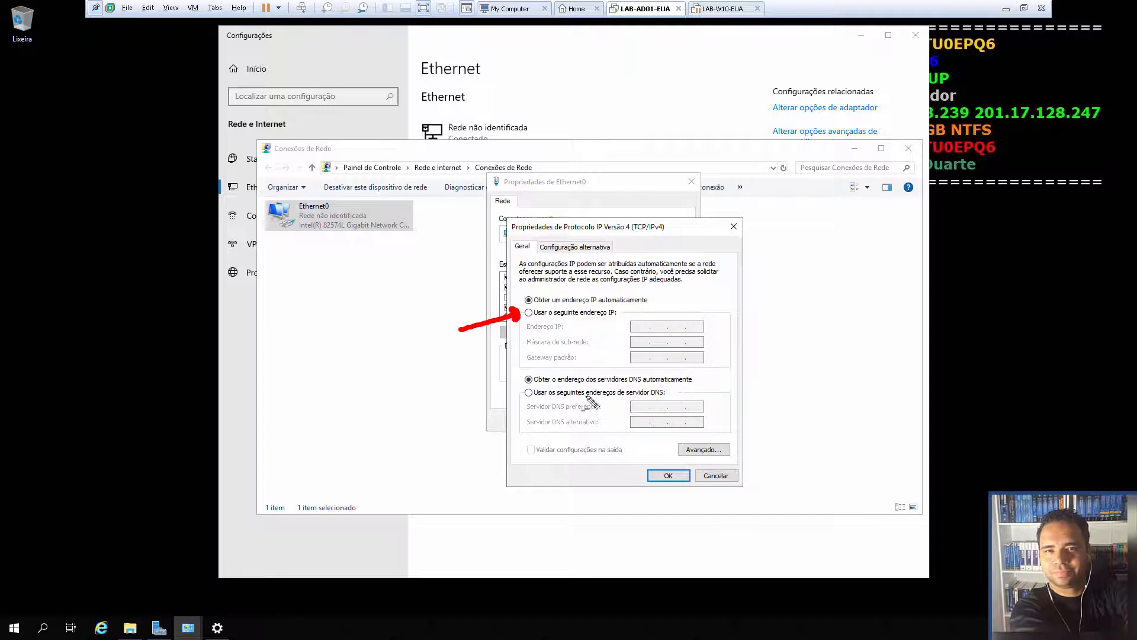
left_click_drag(476, 408, 508, 399)
mouse_move(508, 401)
left_mouse_down()
mouse_move(514, 392)
mouse_move(505, 395)
left_mouse_up()
key("Escape")
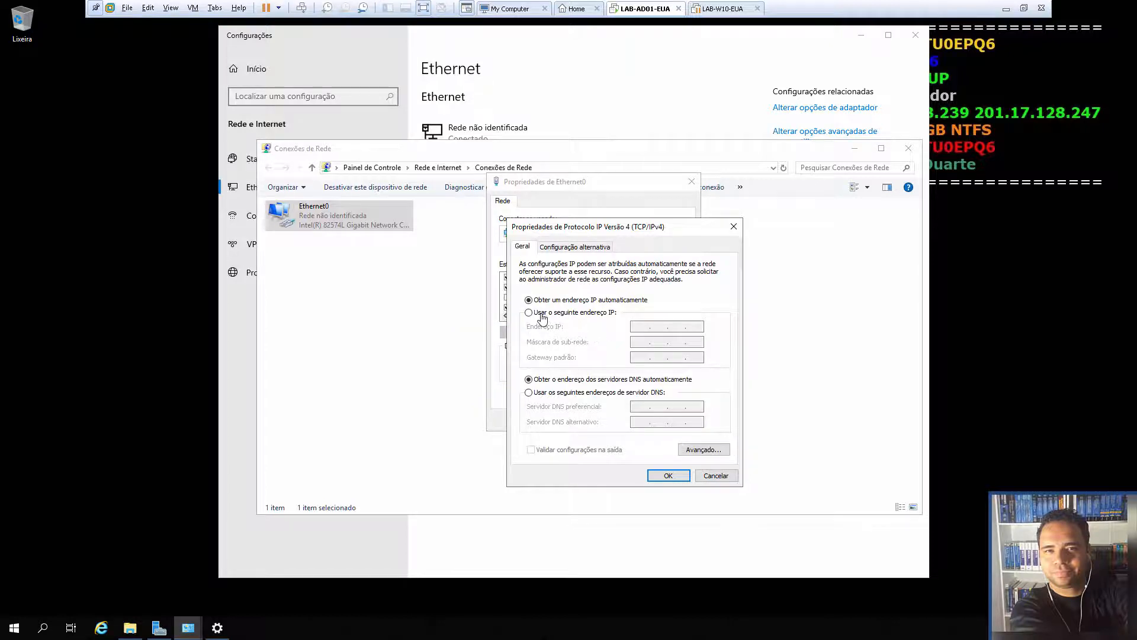
left_click(529, 312)
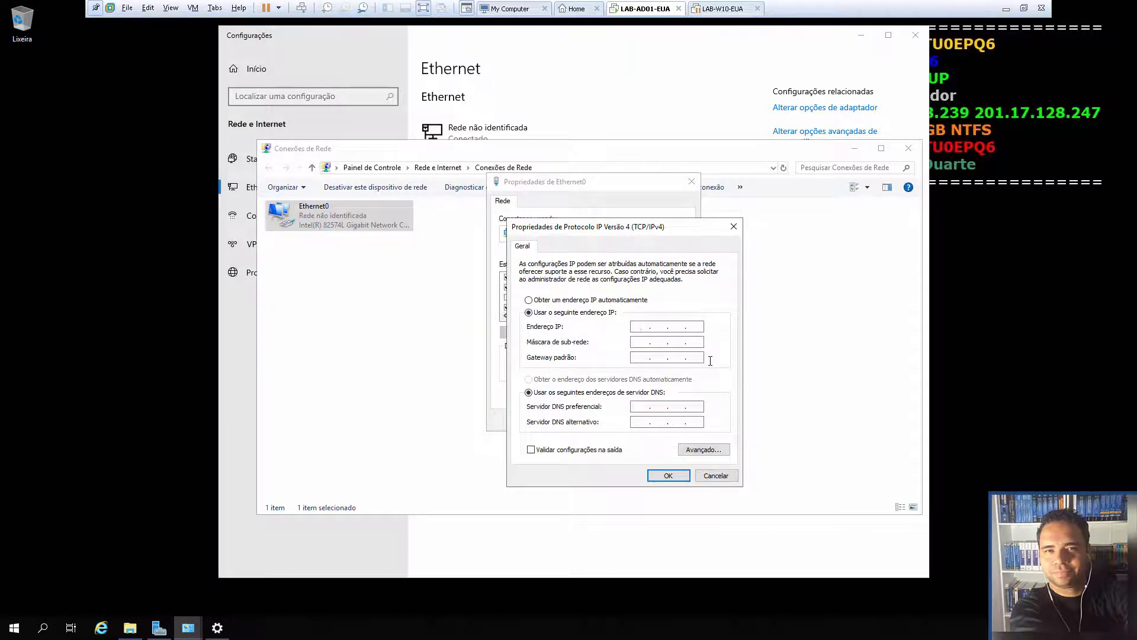
type("192 . 168 . 100 . 200")
key("Tab")
Consult the server address plan spreadsheet, then erase the last octet 200 from the IP
key("alt+Tab")
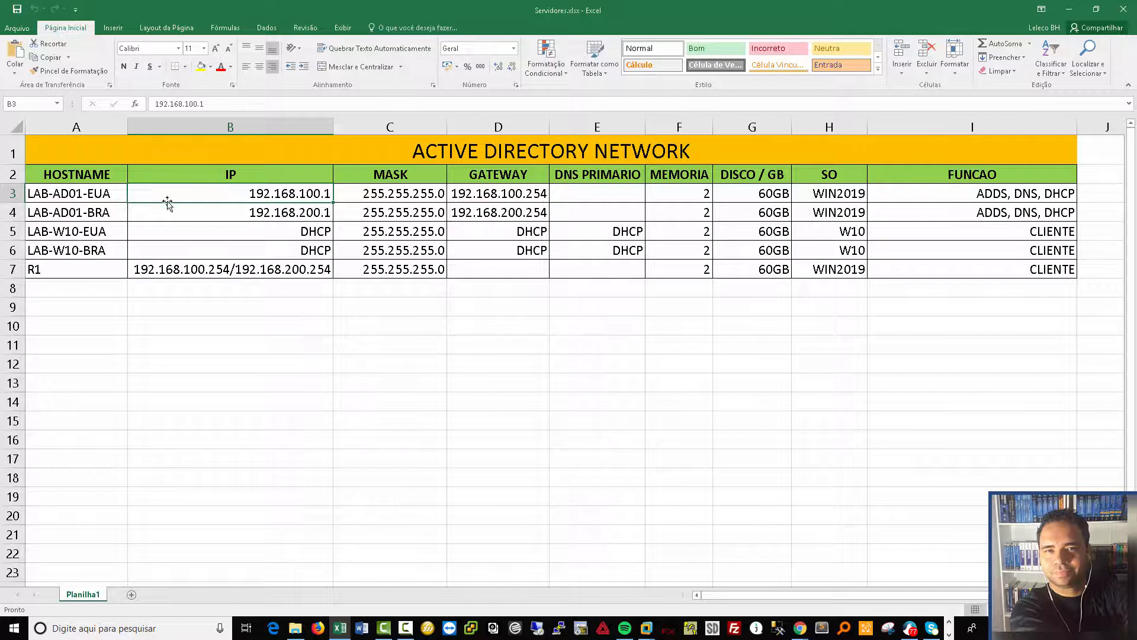
mouse_move(652, 627)
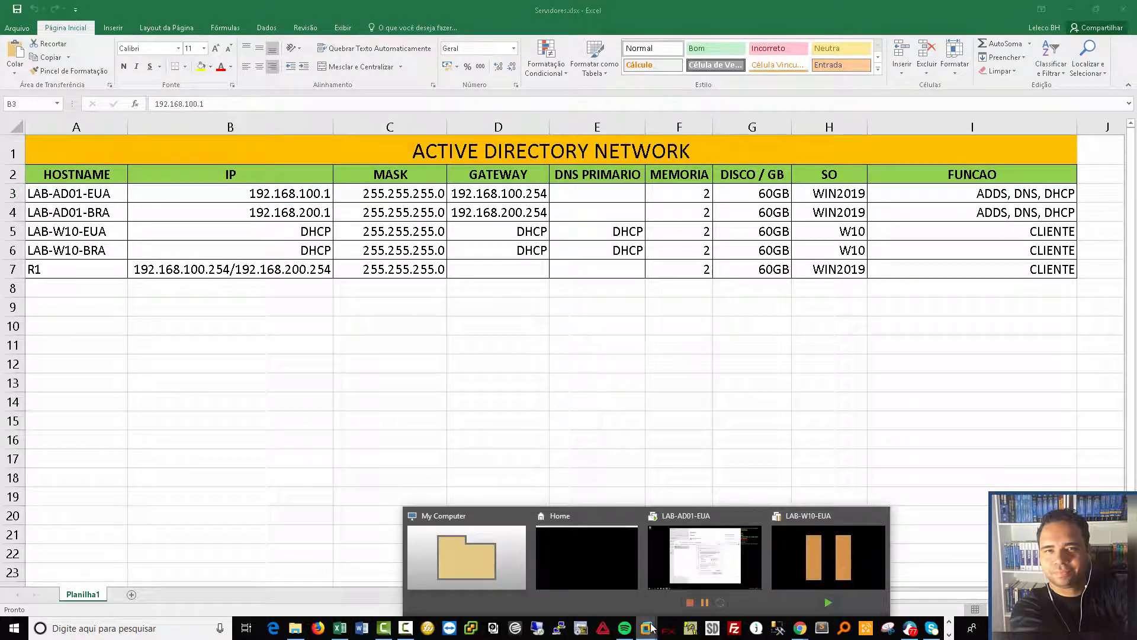
left_click(693, 570)
key("shift+Tab")
left_click(701, 327)
key("BackSpace")
key("BackSpace")
key("BackSpace")
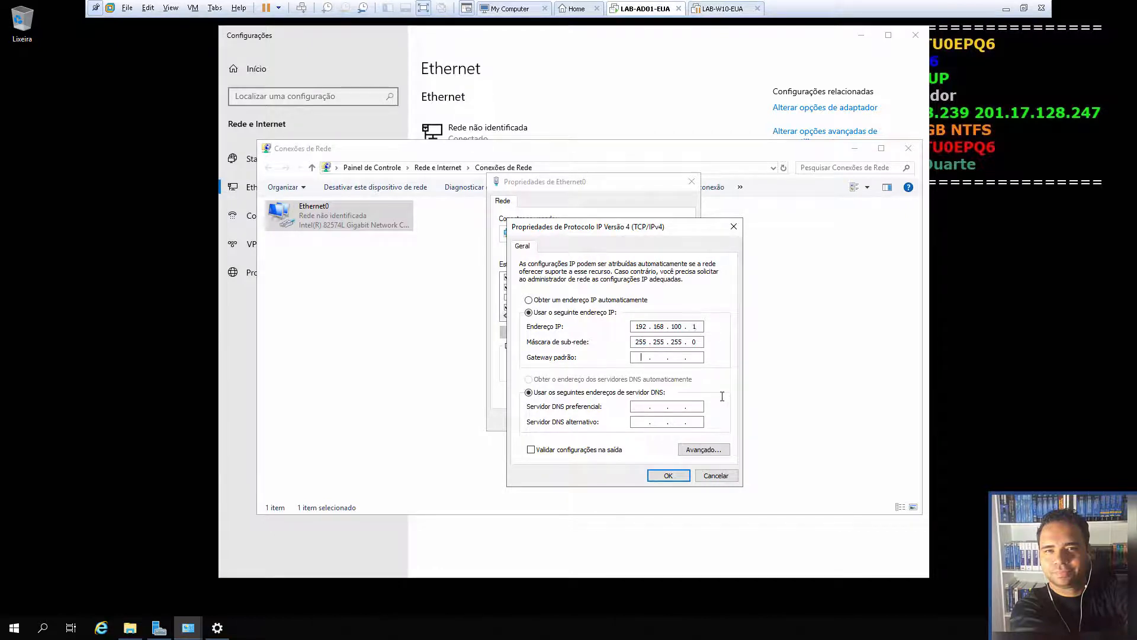
Set address 192.168.100.1 with default gateway 192.168.100.254
type("192 . 168 . 10")
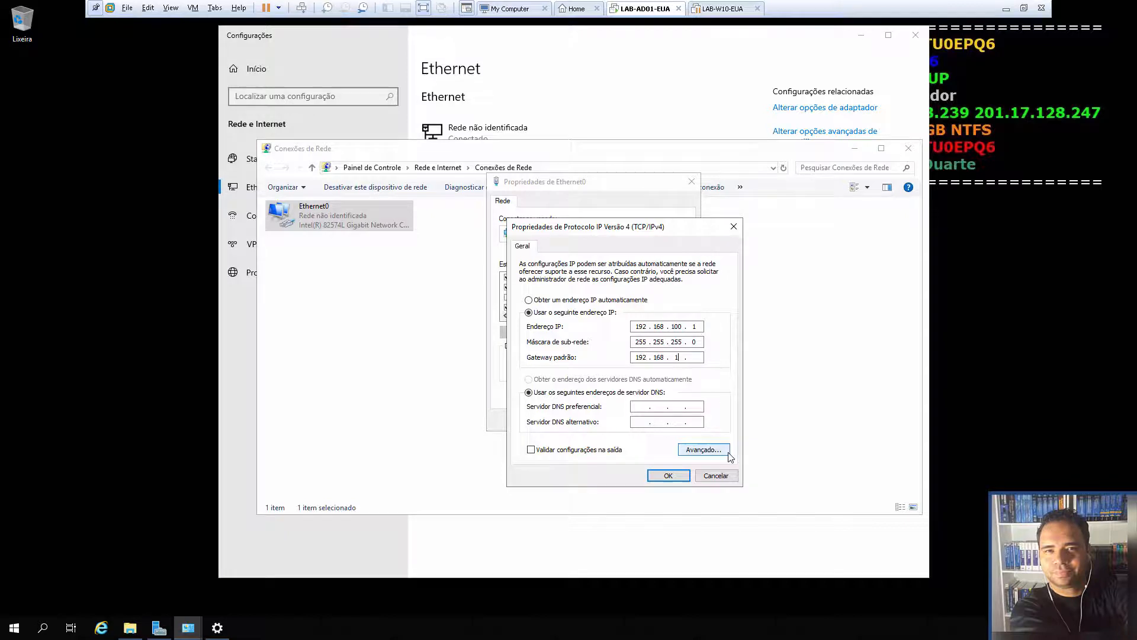
type("0 . 254")
key("Tab")
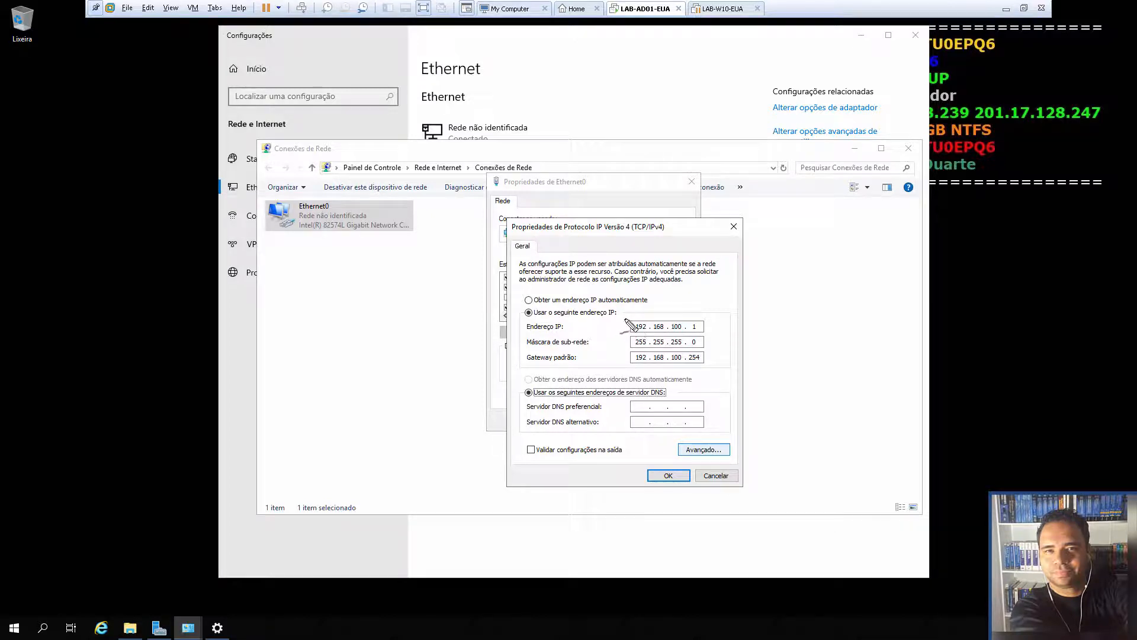
mouse_move(623, 316)
left_mouse_down()
mouse_move(620, 332)
mouse_move(640, 335)
mouse_move(704, 334)
mouse_move(712, 320)
mouse_move(657, 315)
mouse_move(619, 320)
mouse_move(619, 330)
left_mouse_up()
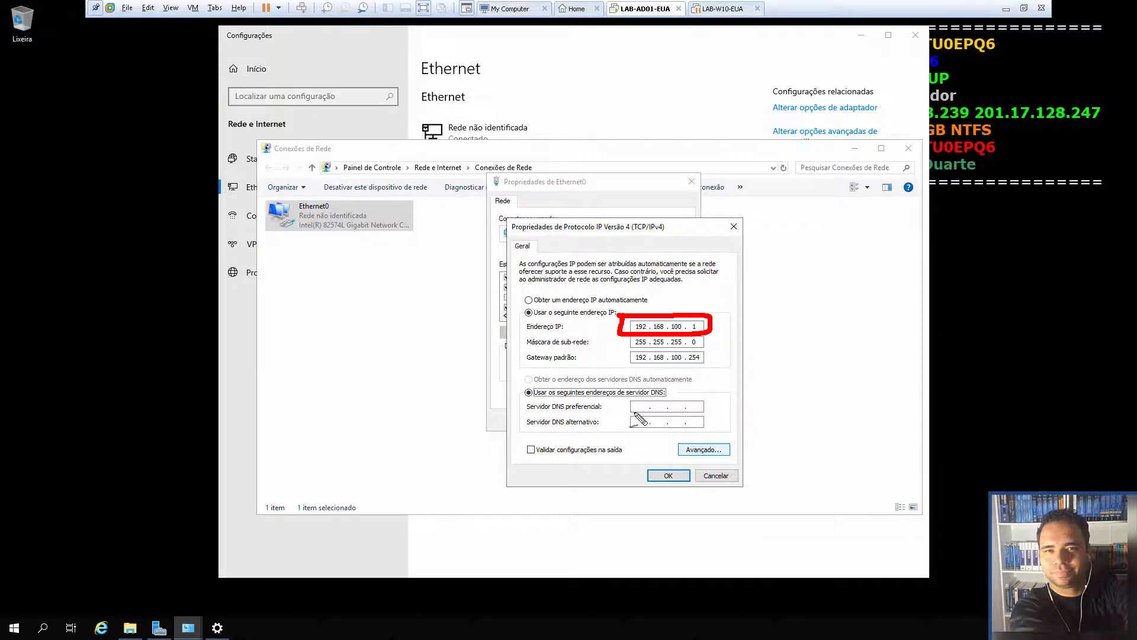
mouse_move(711, 324)
left_mouse_down()
mouse_move(724, 394)
mouse_move(720, 412)
mouse_move(708, 409)
left_mouse_up()
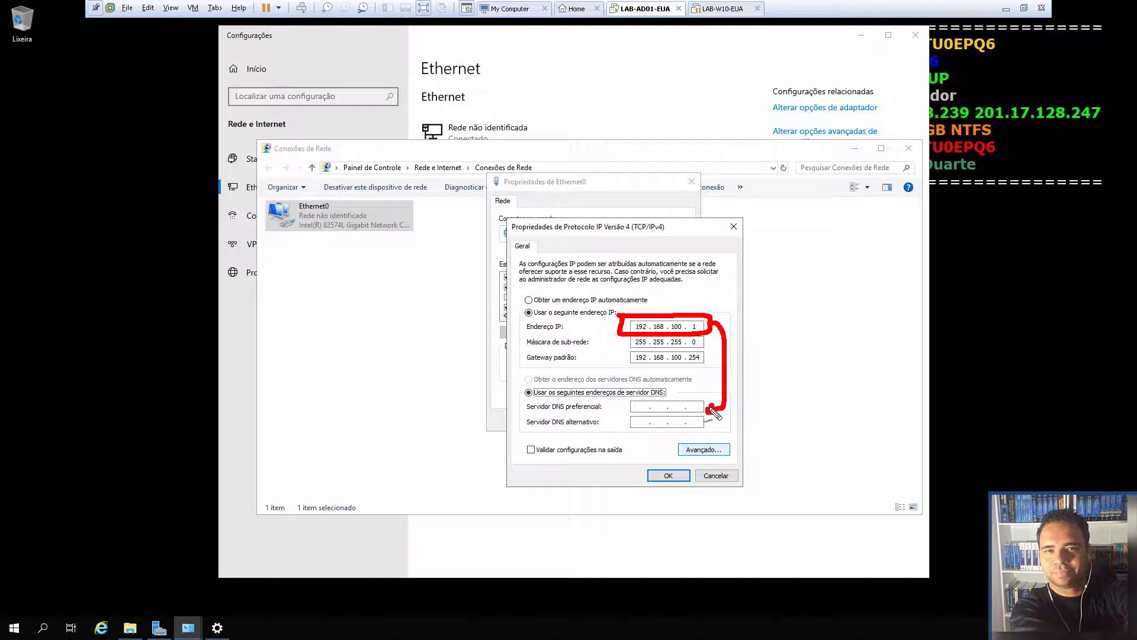
mouse_move(802, 316)
left_mouse_down()
mouse_move(803, 355)
mouse_move(791, 311)
mouse_move(801, 312)
left_mouse_up()
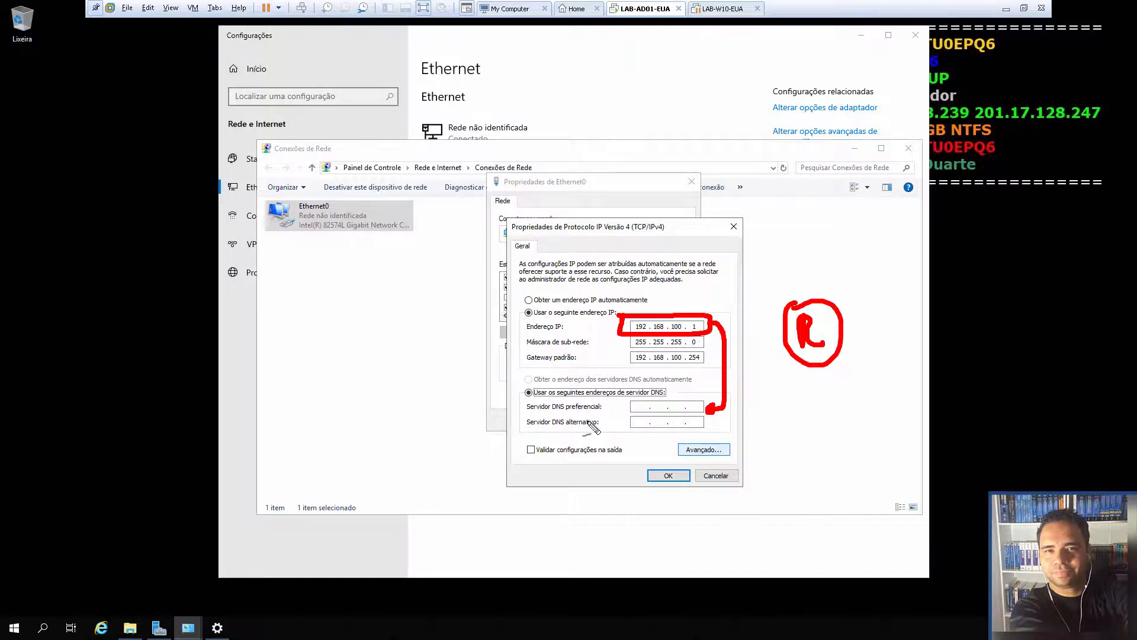
left_click_drag(551, 428, 595, 427)
Set preferred DNS to 192.168.100.1, leave alternate DNS blank, and save Ethernet0's IPv4 settings
key("Escape")
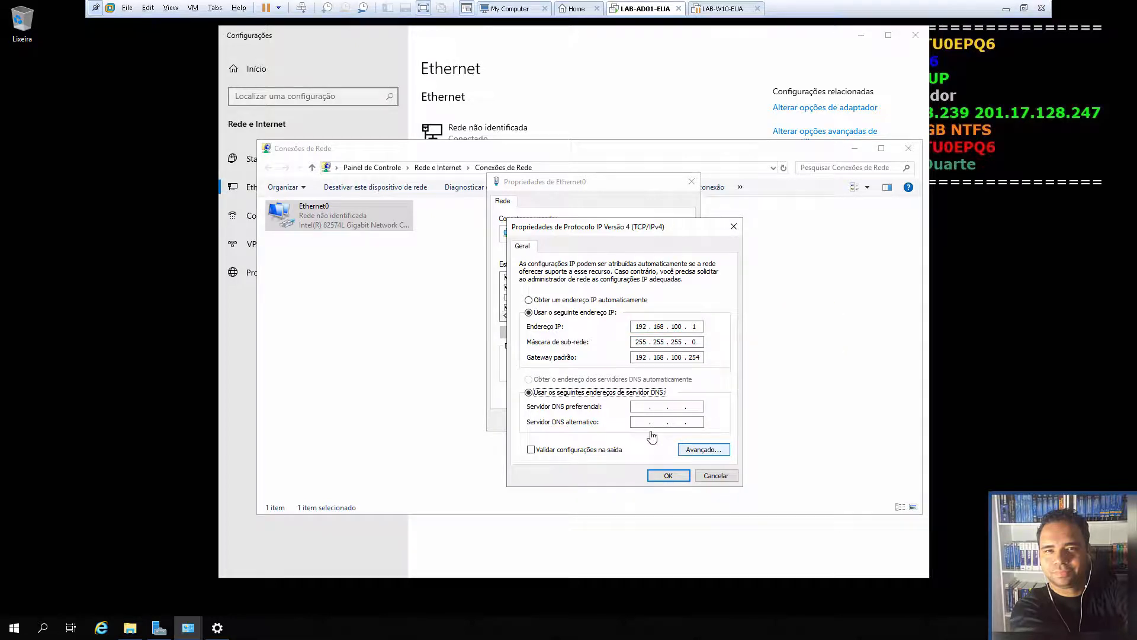
left_click(646, 408)
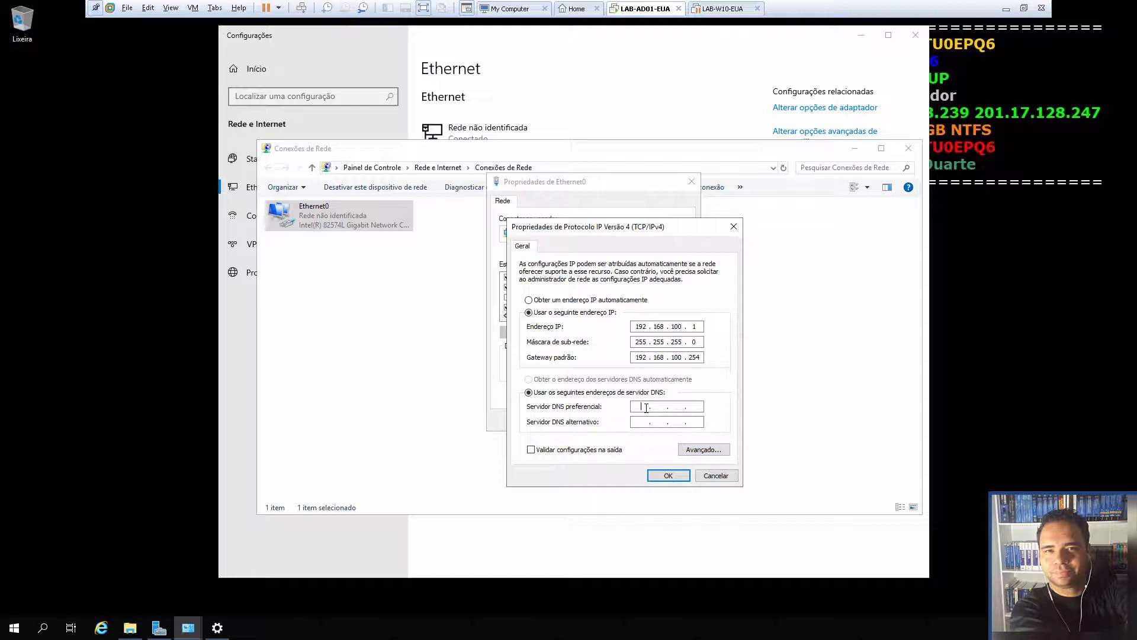
type("192 . 168 . 100")
left_click(640, 422)
type("192 . 168 . 200 . 1")
key("BackSpace")
key("BackSpace")
key("BackSpace")
key("BackSpace")
key("BackSpace")
key("BackSpace")
key("BackSpace")
key("BackSpace")
key("BackSpace")
left_click(672, 480)
left_click(634, 422)
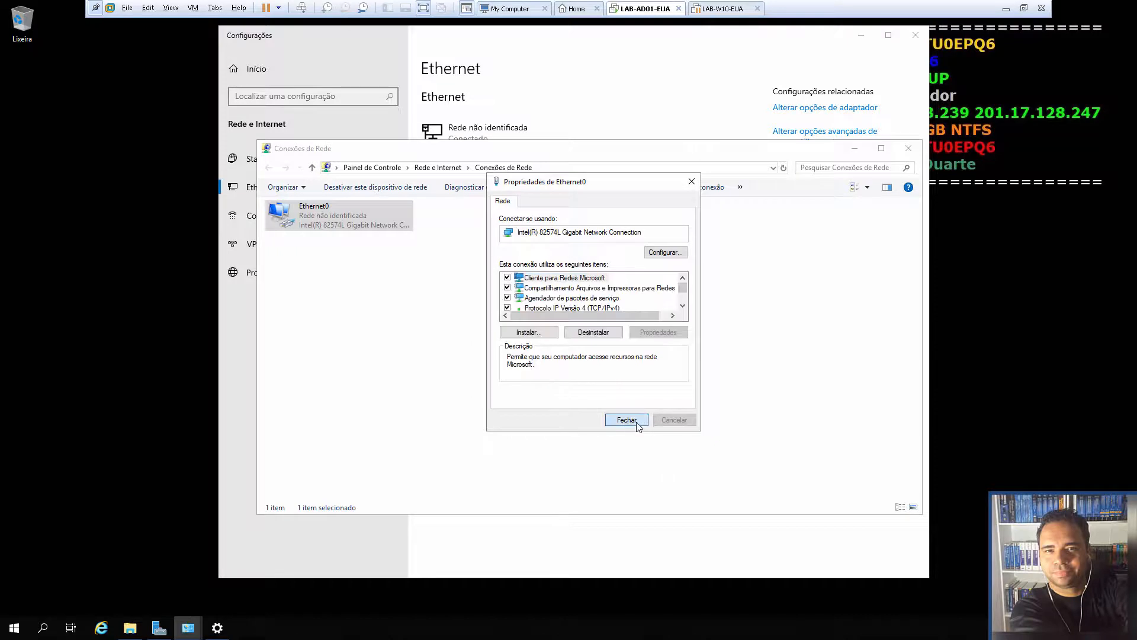
left_click(909, 149)
Close the Ethernet settings, system information and file browser windows
left_click(915, 35)
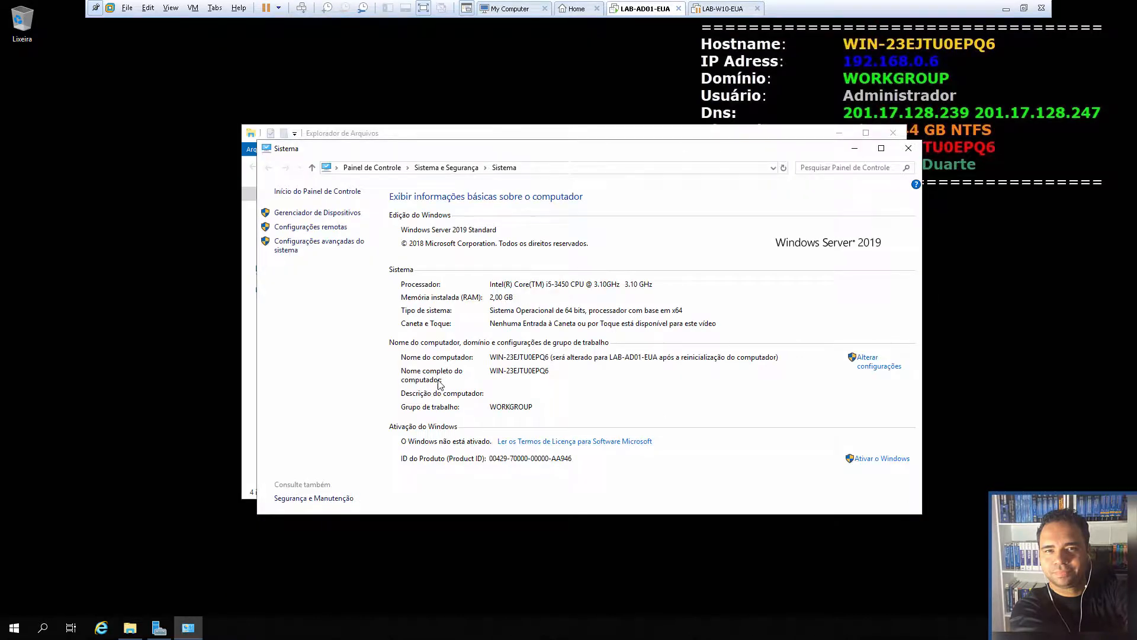
left_click(909, 148)
left_click(893, 132)
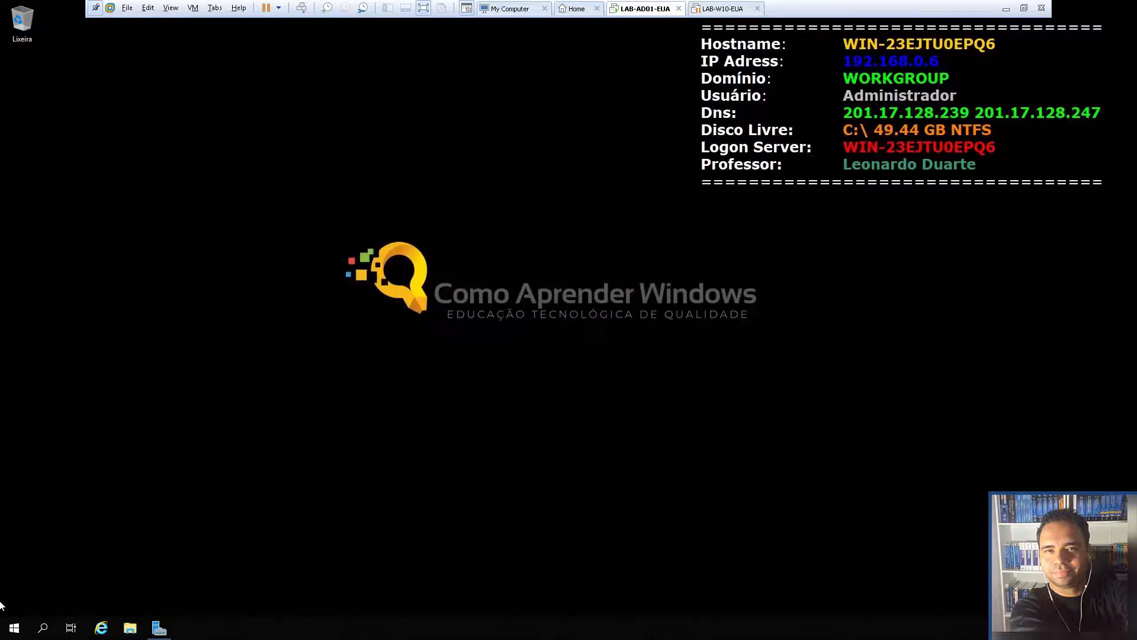
Restart the server with reason Outro (planejado) and bring up the sign-in screen
right_click(15, 628)
mouse_move(88, 595)
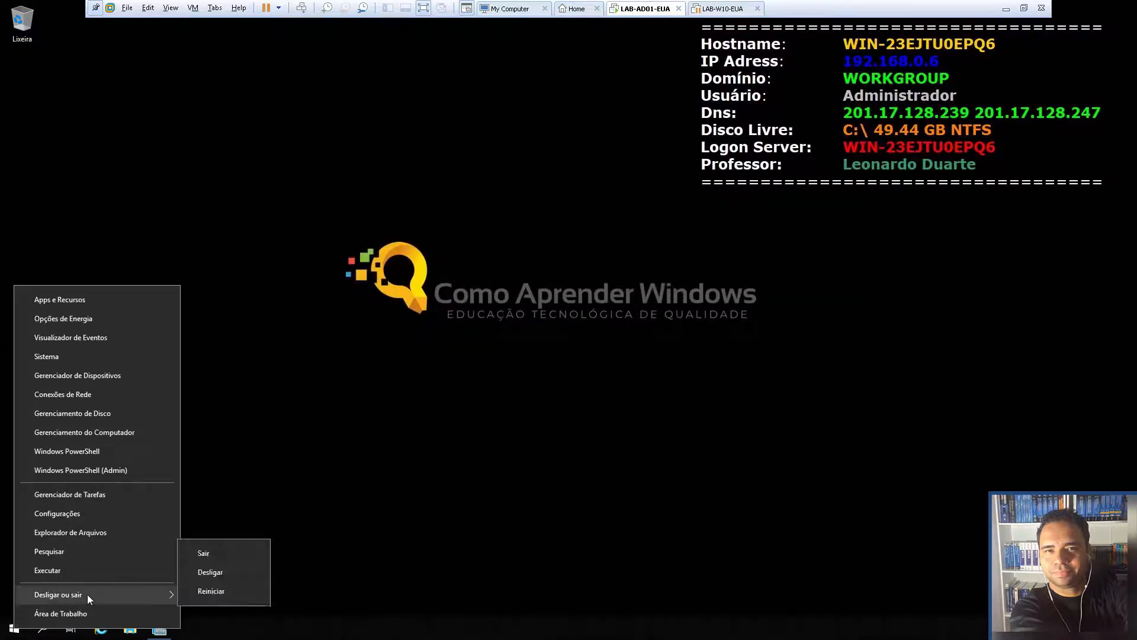
left_click(211, 591)
left_click(144, 580)
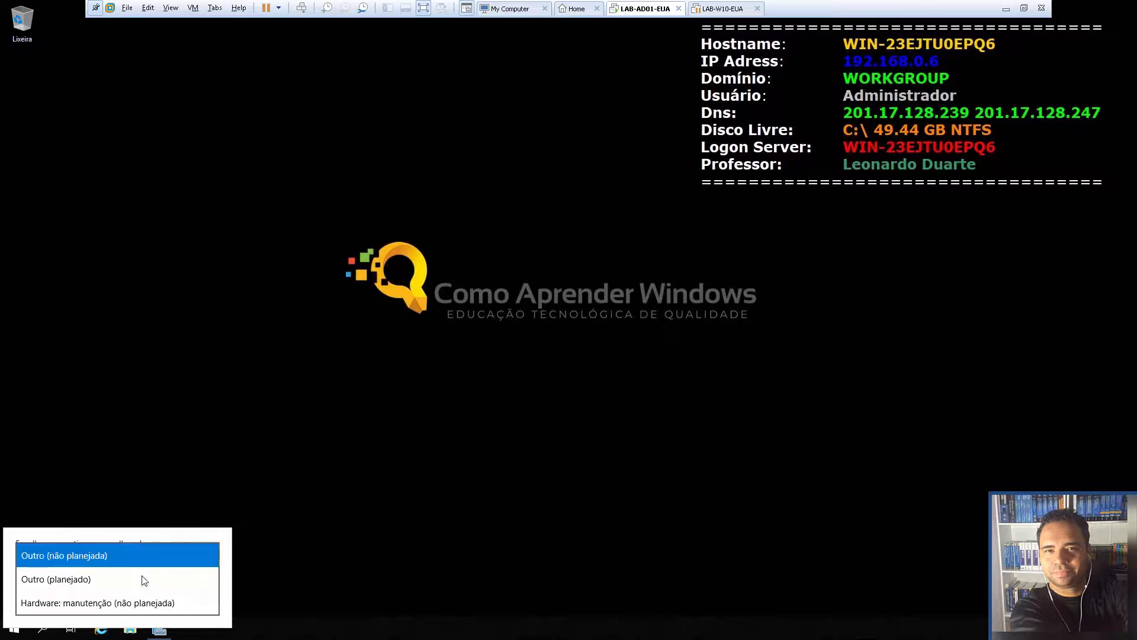
left_click(120, 582)
left_click(198, 600)
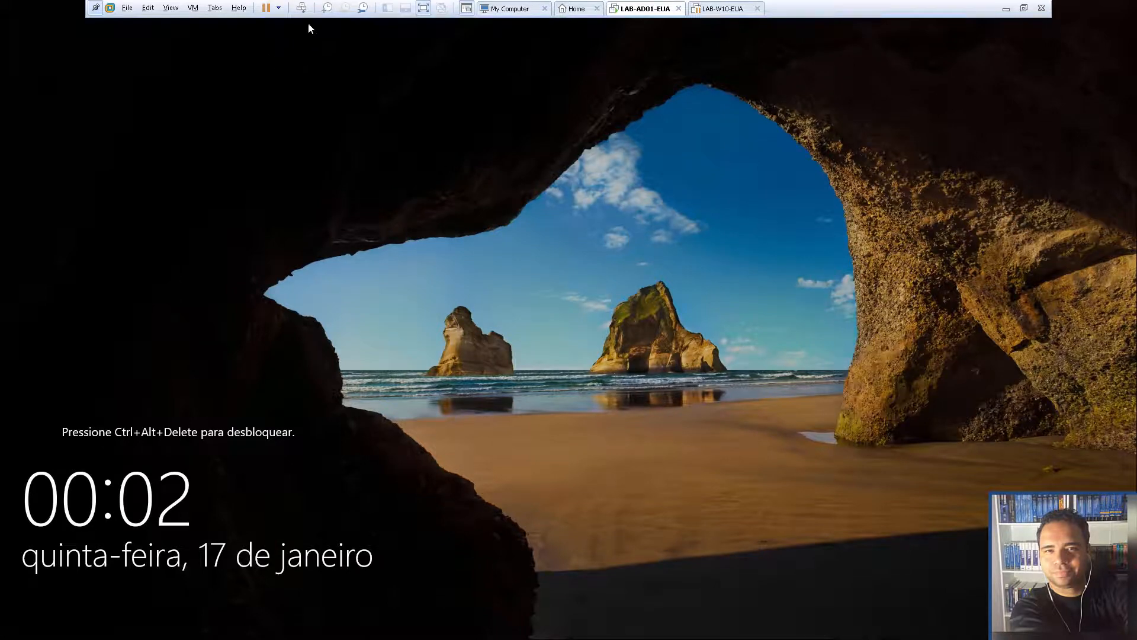
left_click(301, 8)
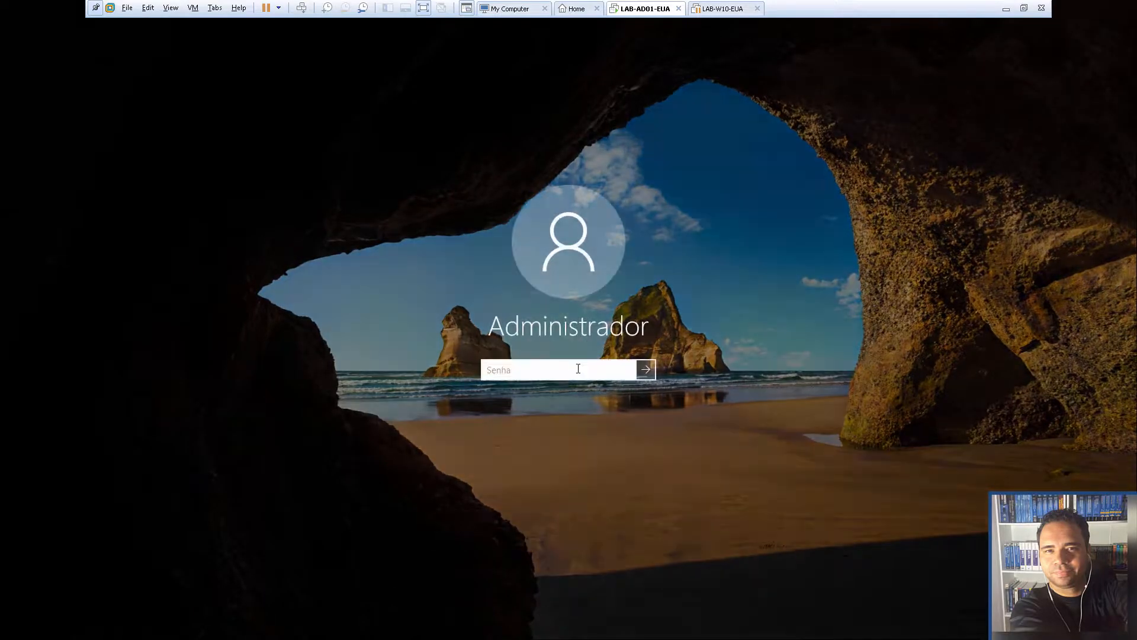
Sign in with the Administrador password, minimize Server Manager and close the Windows Admin Center prompt
type("•••••••••••")
key("Return")
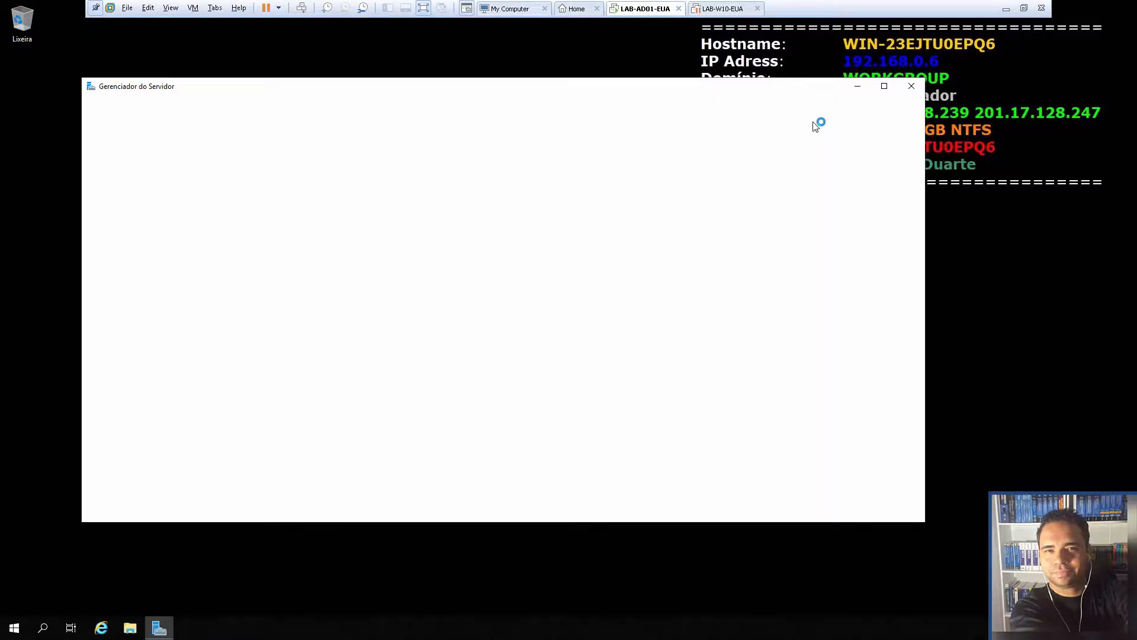
left_click(857, 88)
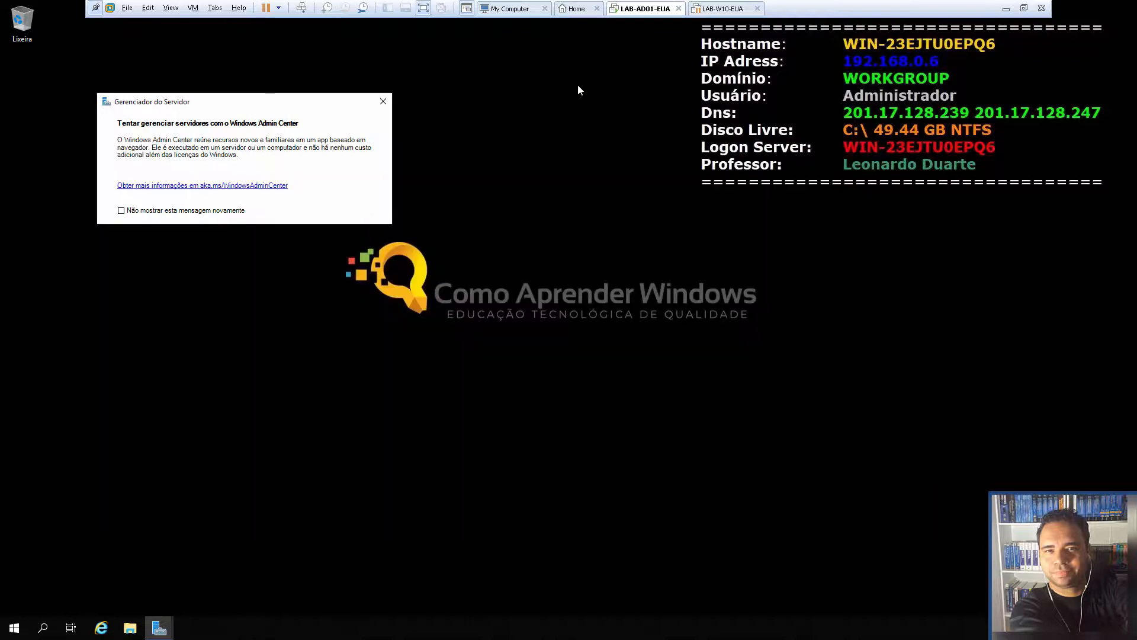
left_click(383, 102)
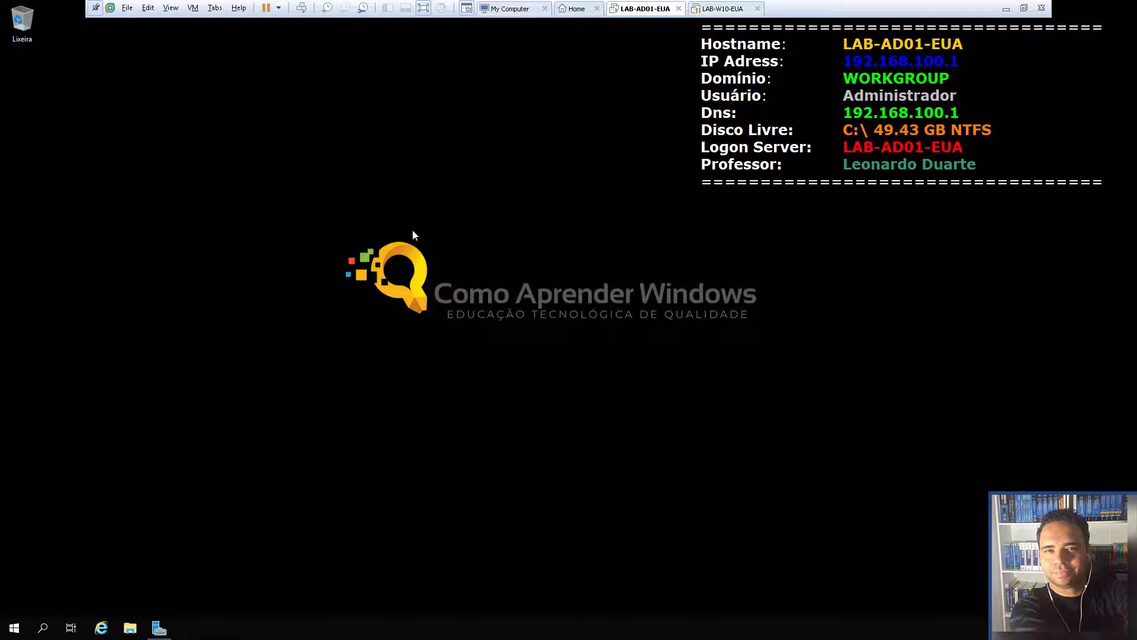
Relaunch Server Manager from the Start menu and close the Windows Admin Center popup
left_click(163, 626)
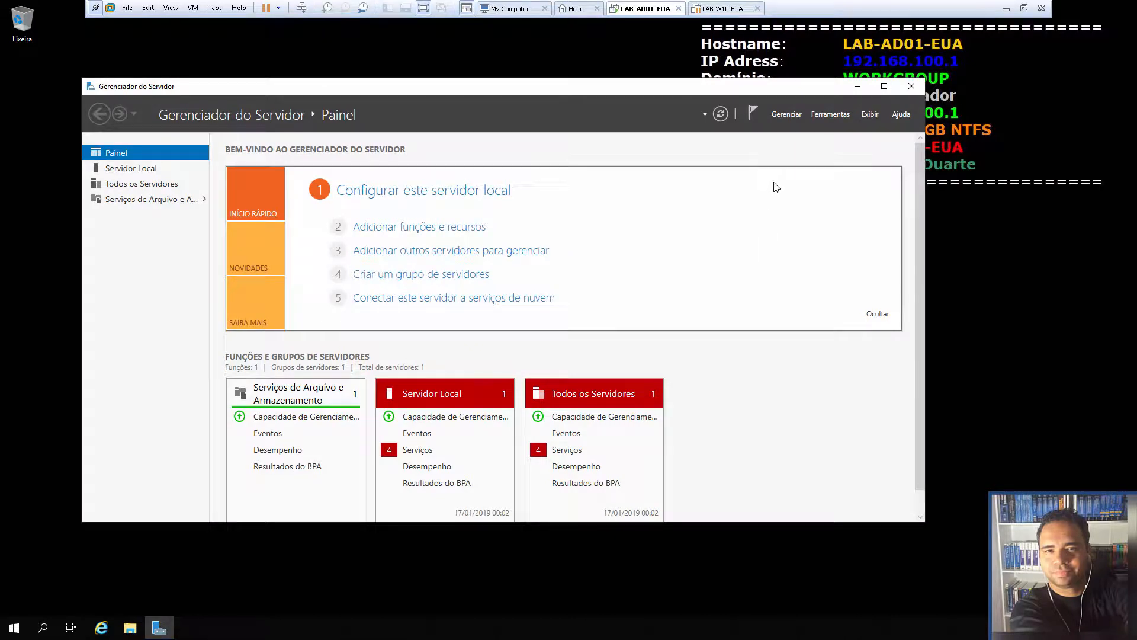
left_click(884, 86)
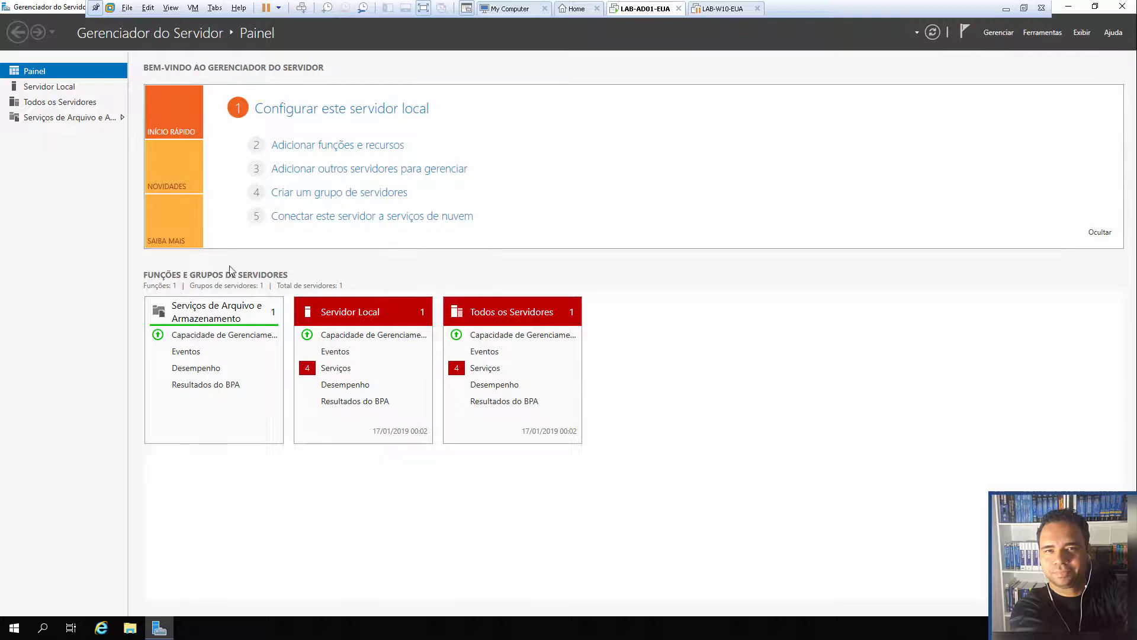
left_click(1118, 9)
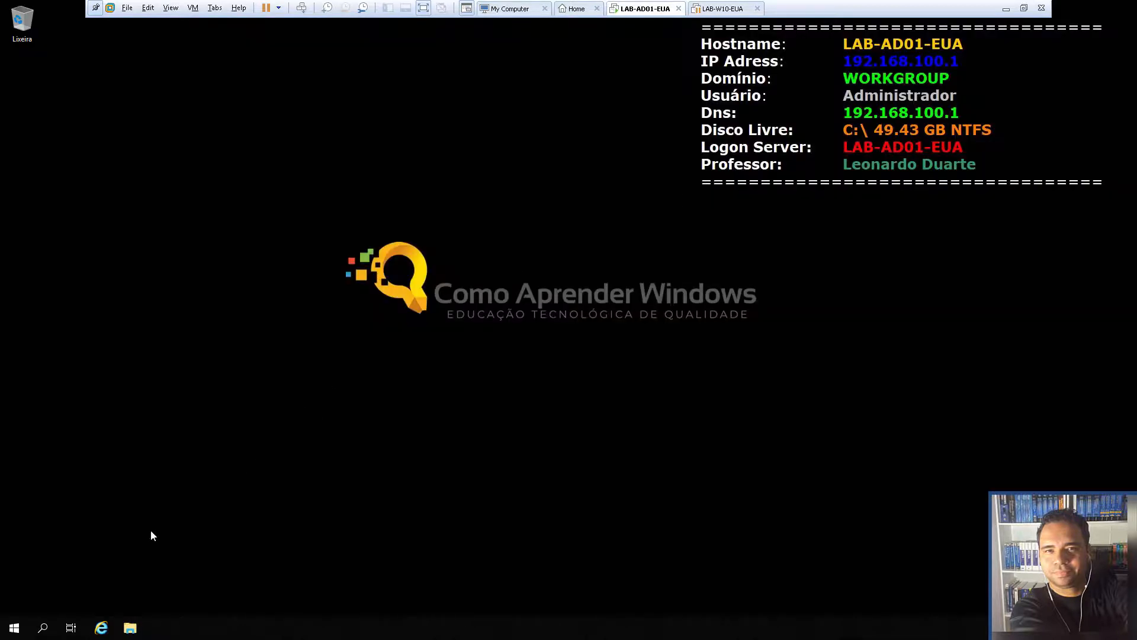
left_click(15, 628)
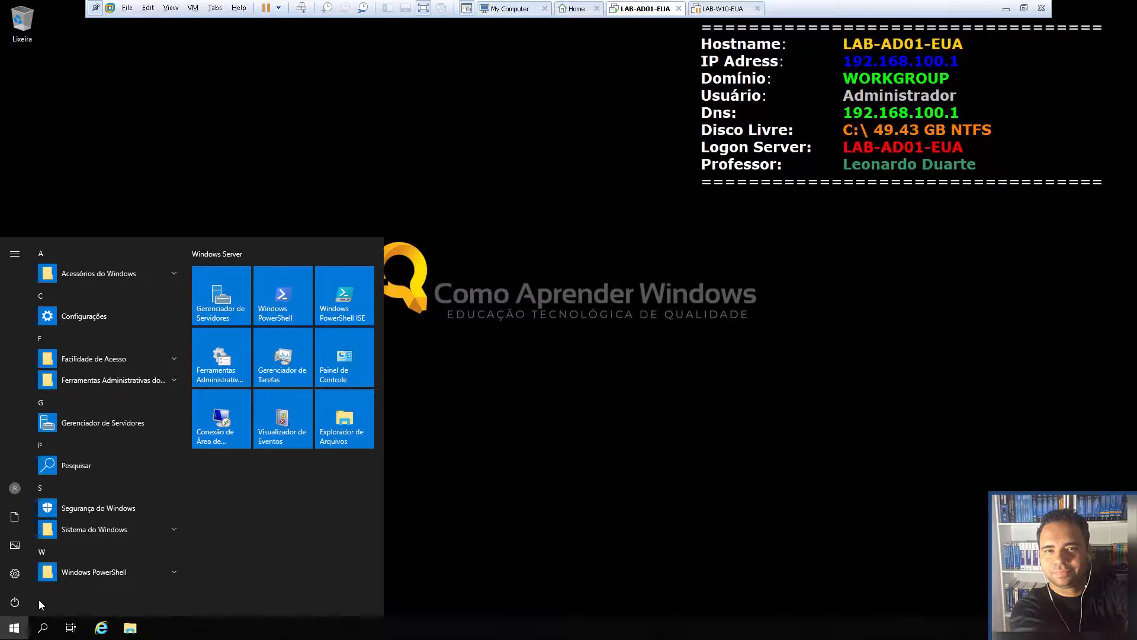
left_click(10, 633)
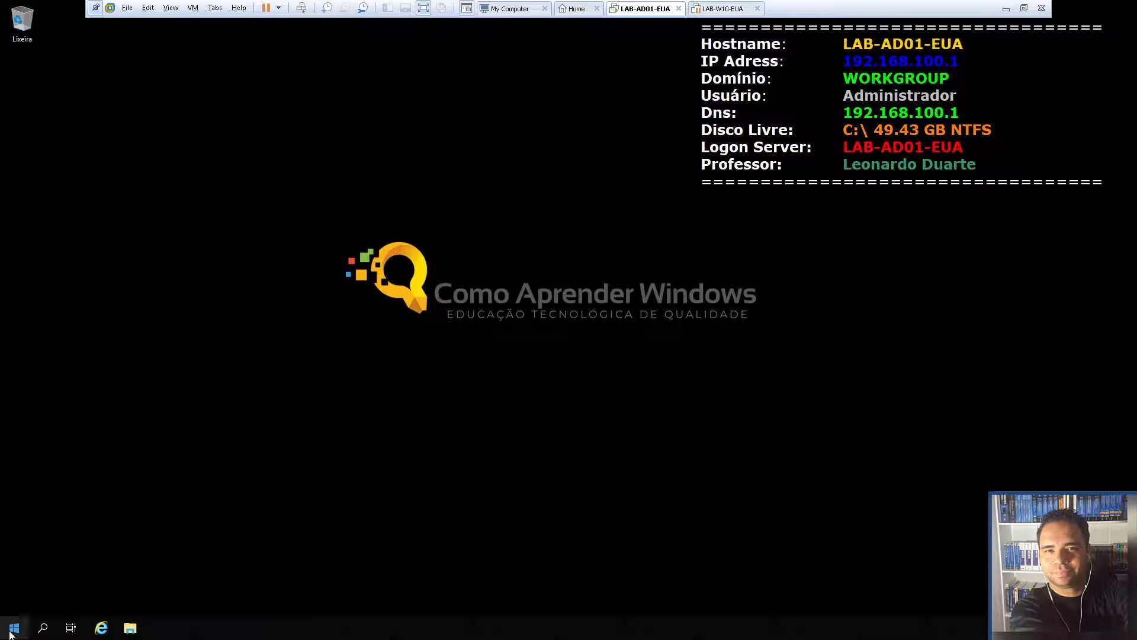
left_click(12, 631)
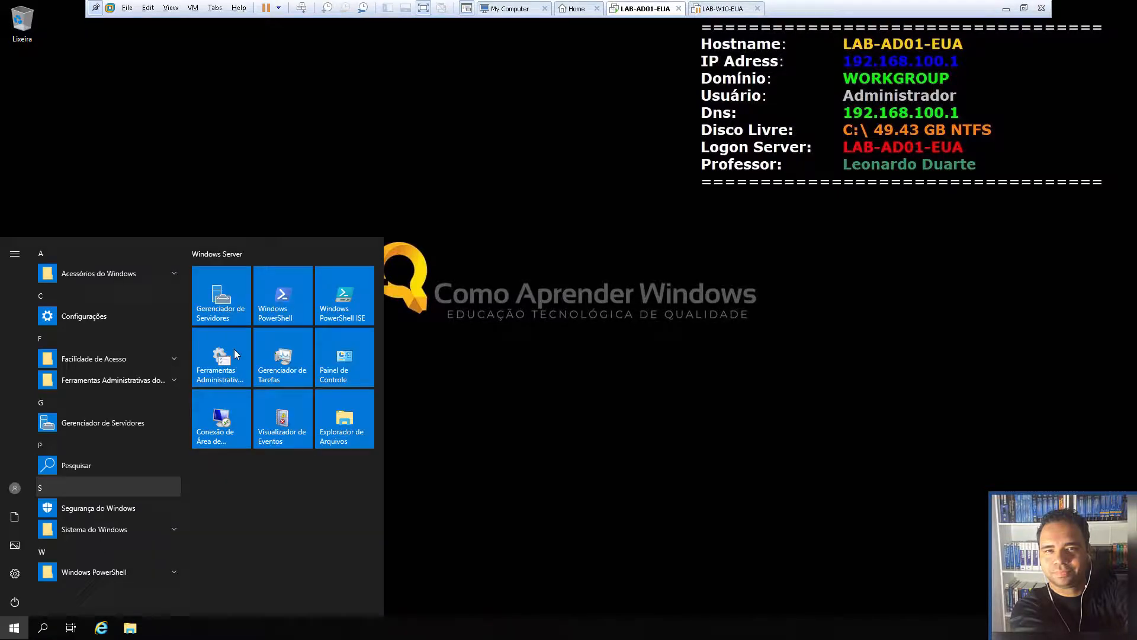
left_click(227, 311)
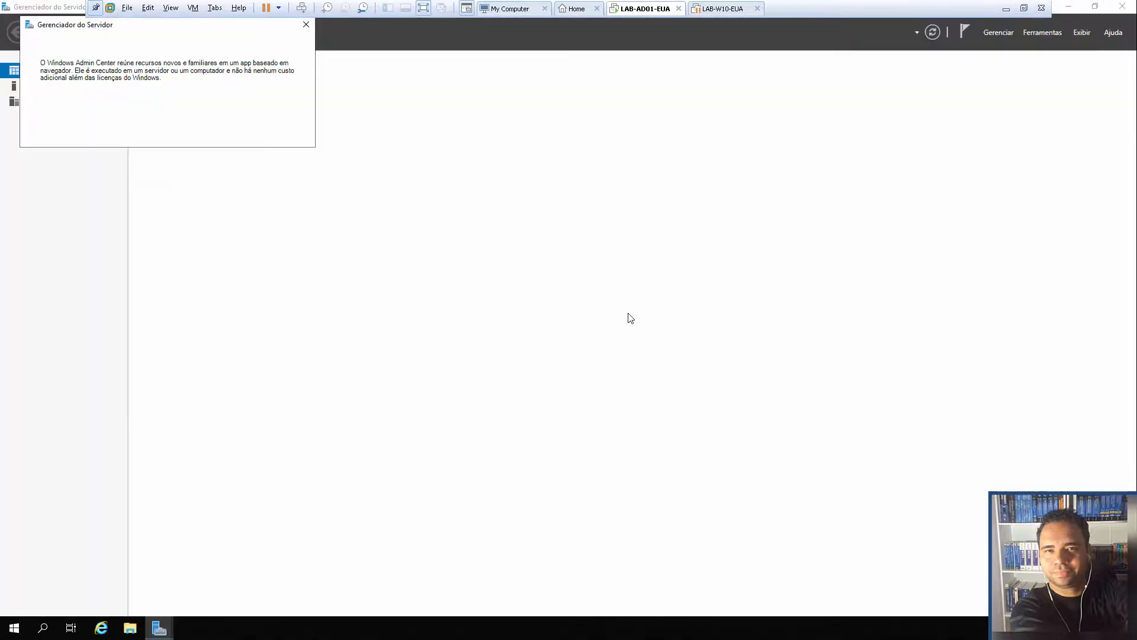
left_click(306, 25)
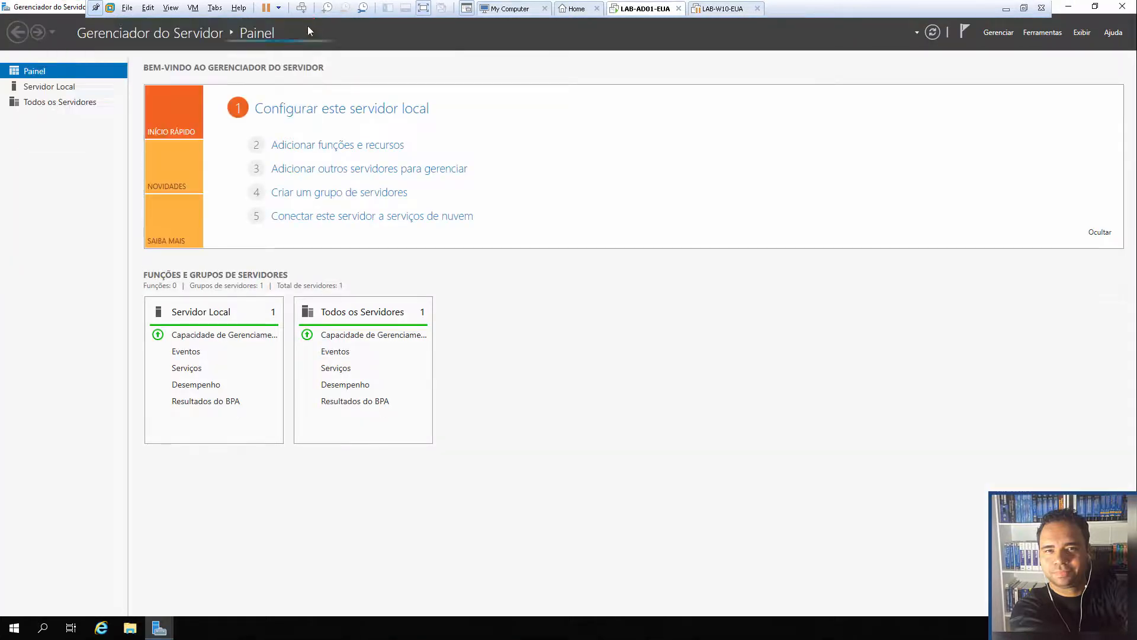
Start Add Roles and Features with role-based installation targeting server LAB-AD01-EUA
left_click(303, 147)
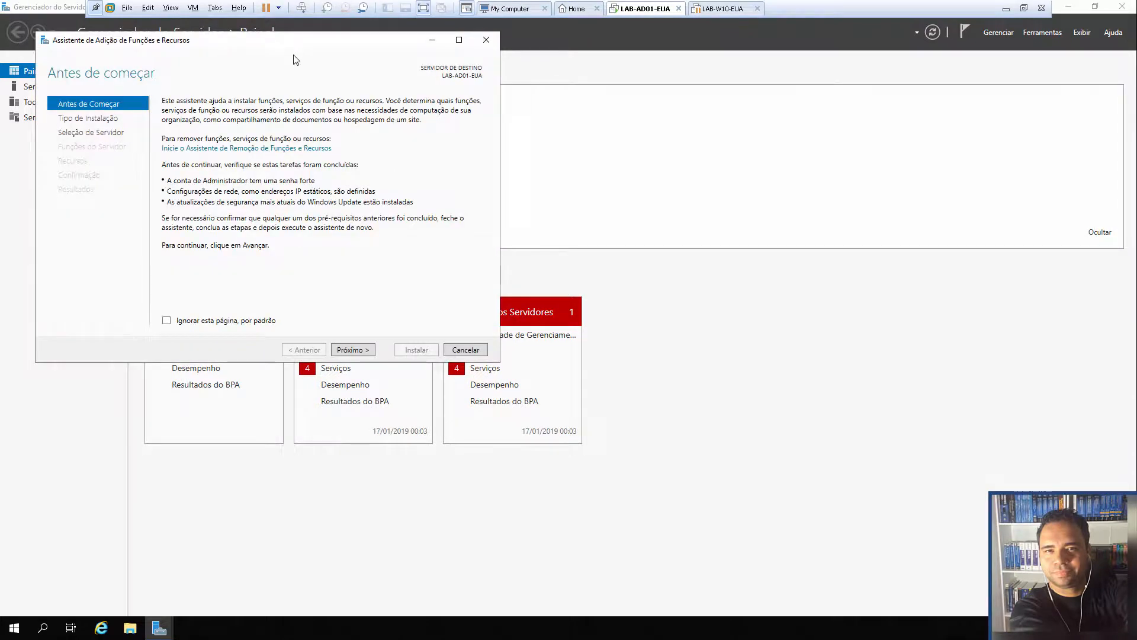
left_click_drag(296, 47, 548, 123)
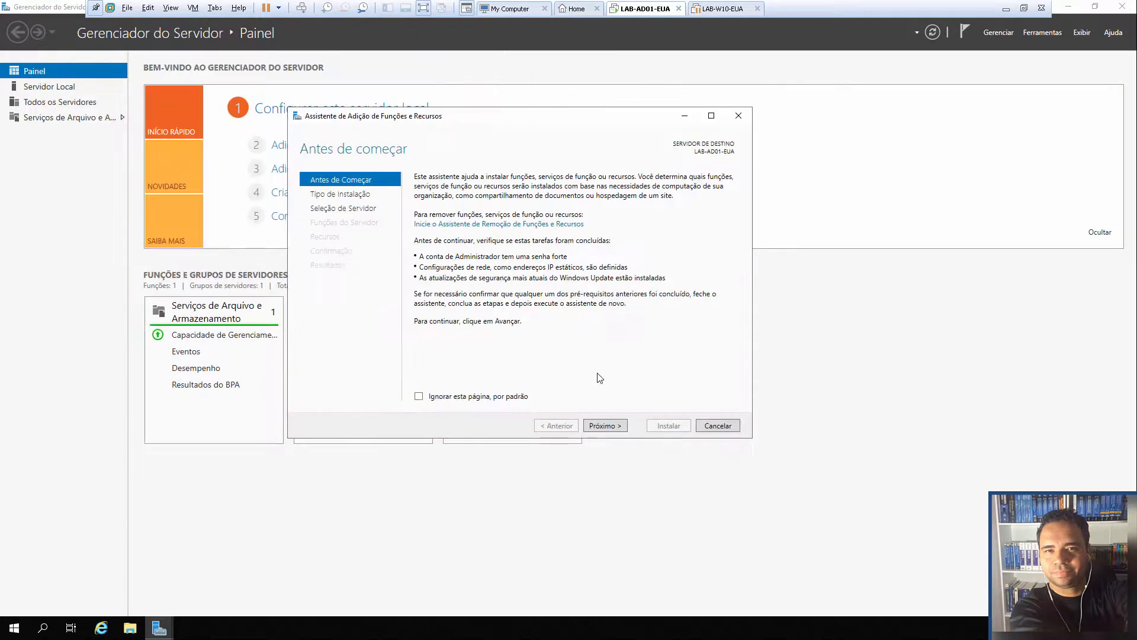
left_click(618, 433)
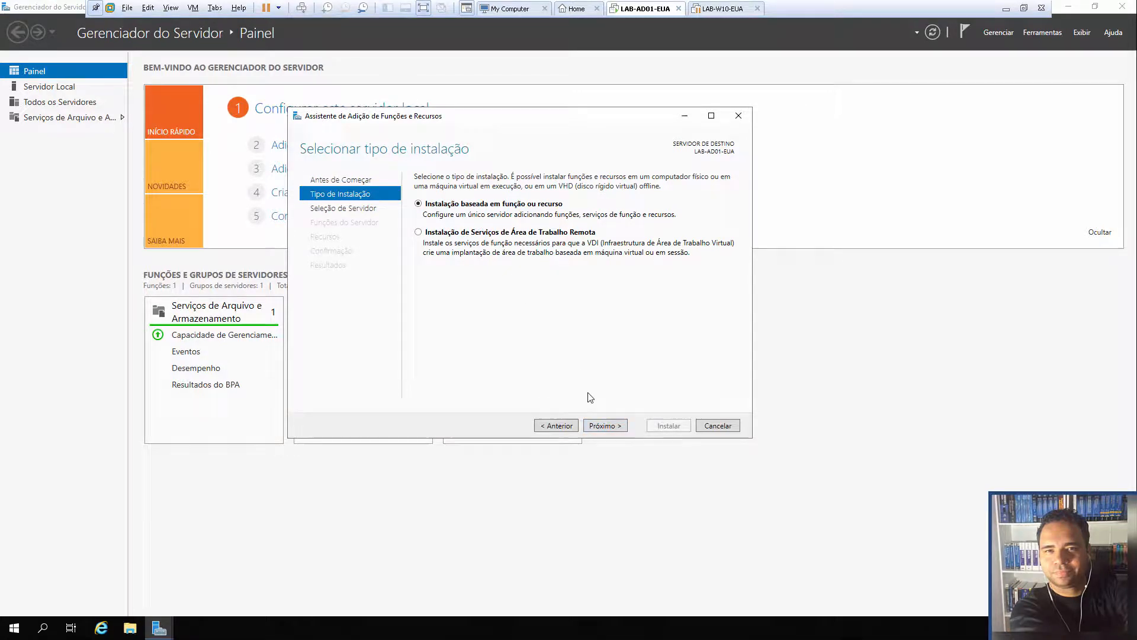
left_click(606, 427)
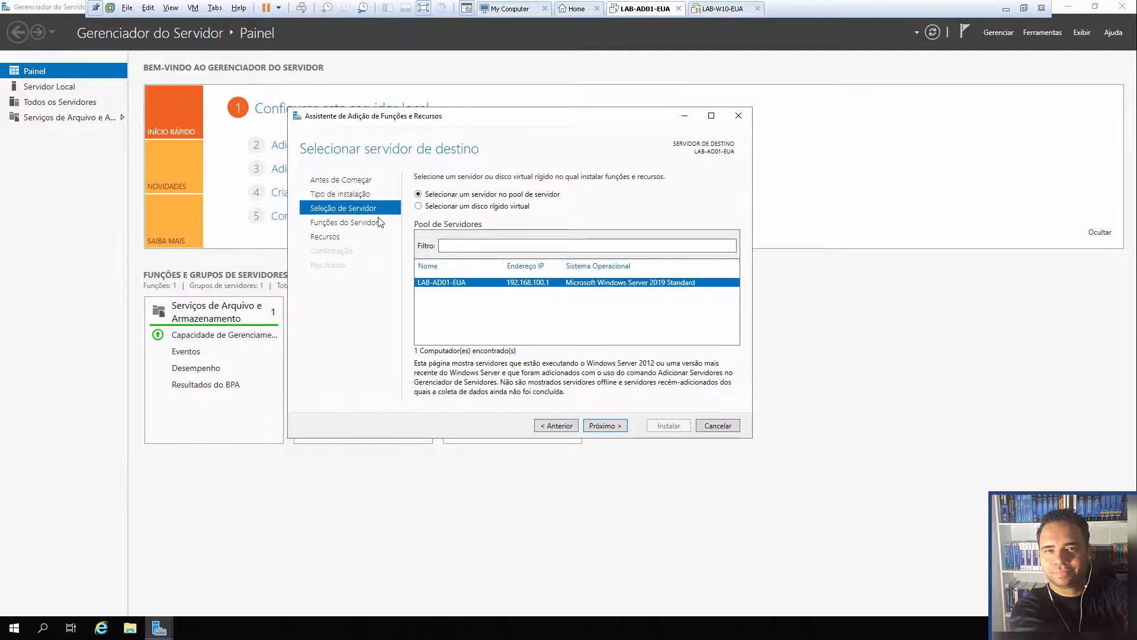
left_click(609, 427)
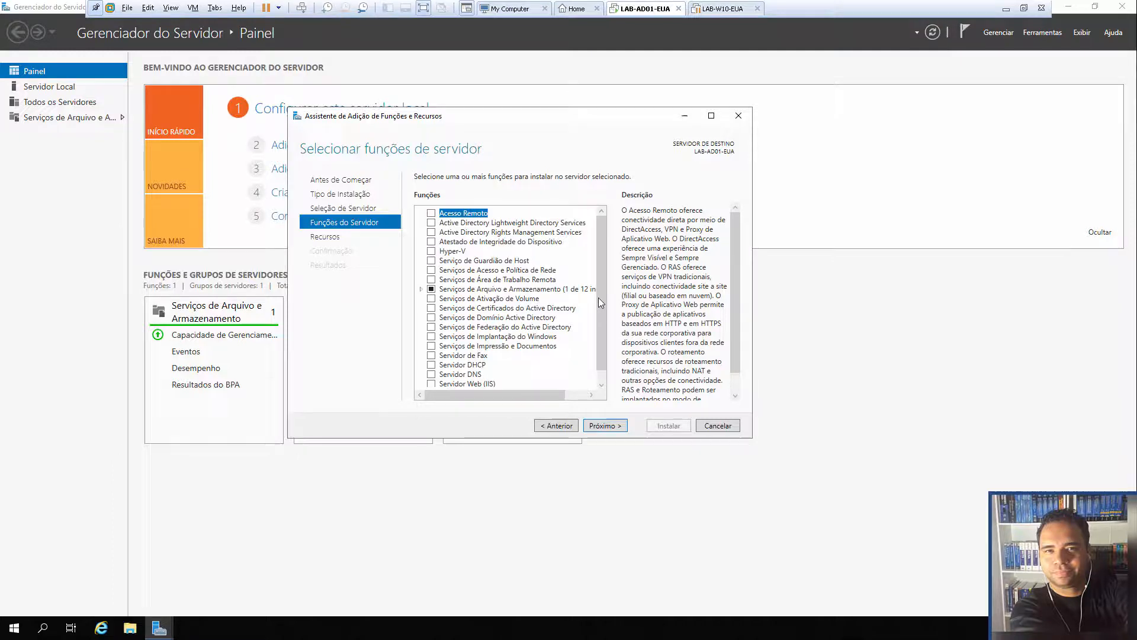
Tick Serviços de Domínio Active Directory in the server roles list
mouse_move(602, 293)
left_mouse_down()
mouse_move(600, 318)
mouse_move(607, 281)
mouse_move(603, 307)
left_mouse_up()
key("alt")
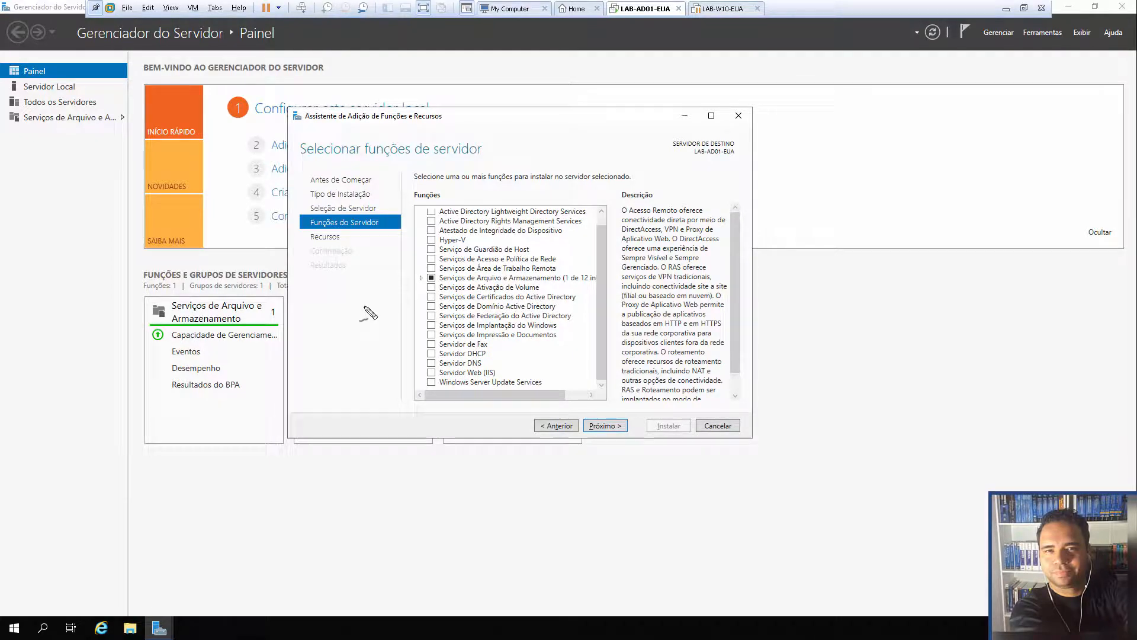
mouse_move(363, 316)
left_mouse_down()
mouse_move(411, 304)
mouse_move(407, 314)
left_mouse_up()
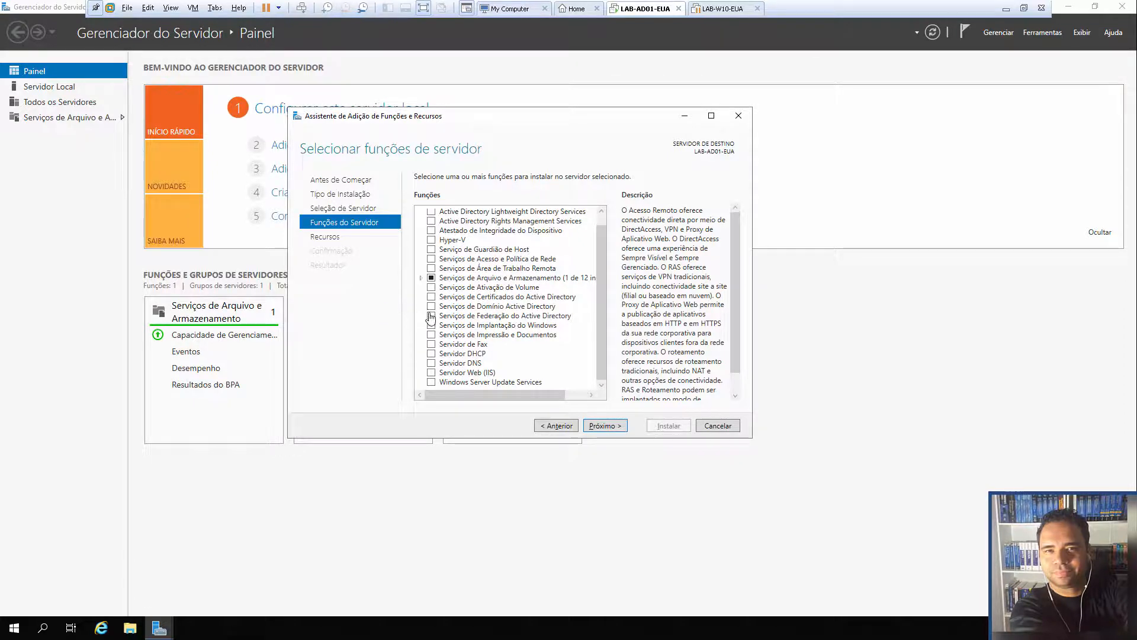
left_click(431, 307)
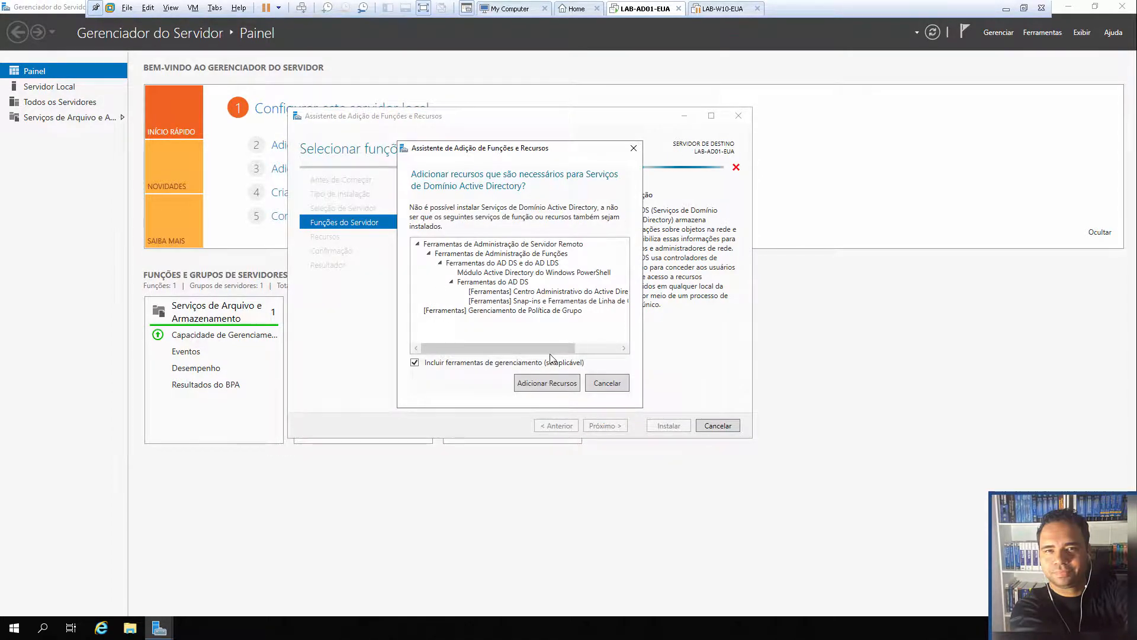
Accept the features AD DS requires, skip extra features, and install the Active Directory Domain Services role
left_click_drag(552, 350, 498, 351)
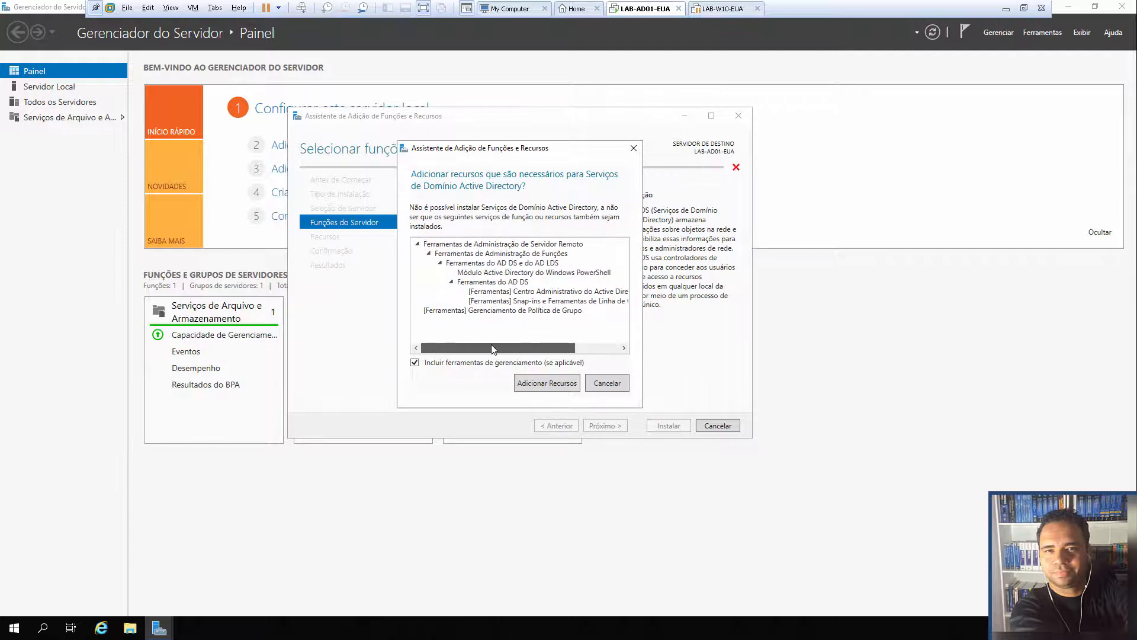
left_click(549, 382)
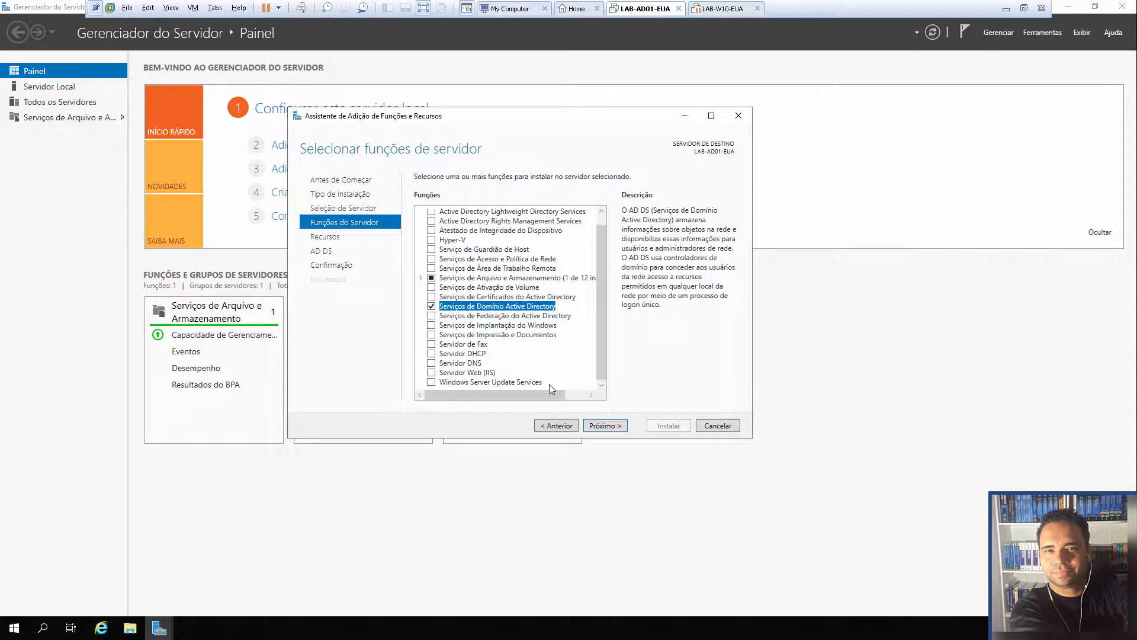
left_click(621, 426)
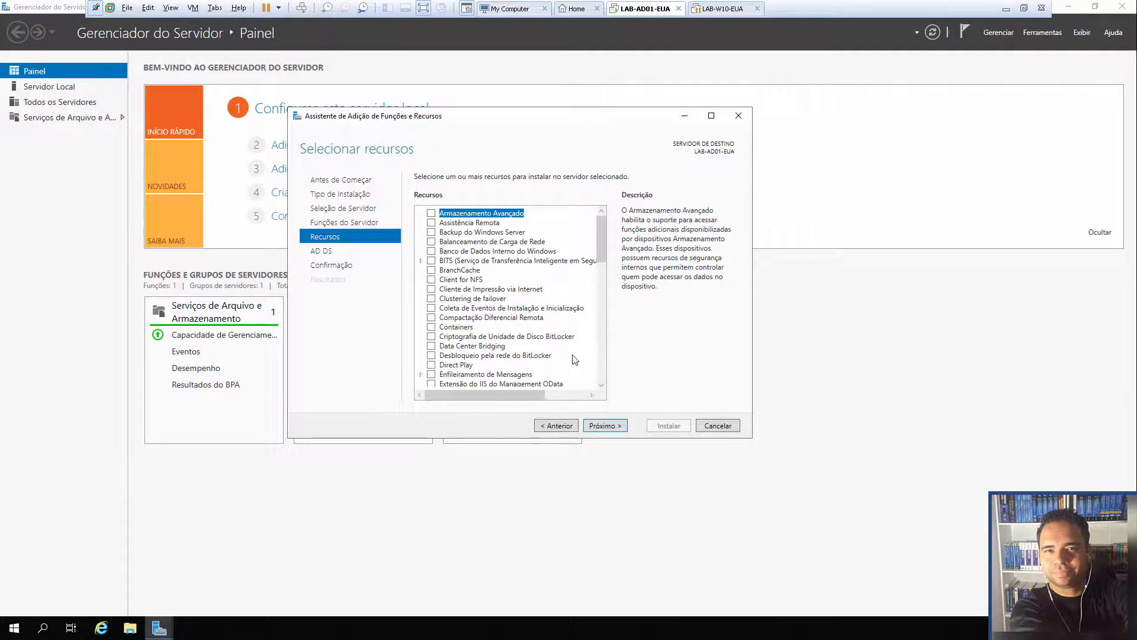
left_click_drag(603, 236, 616, 371)
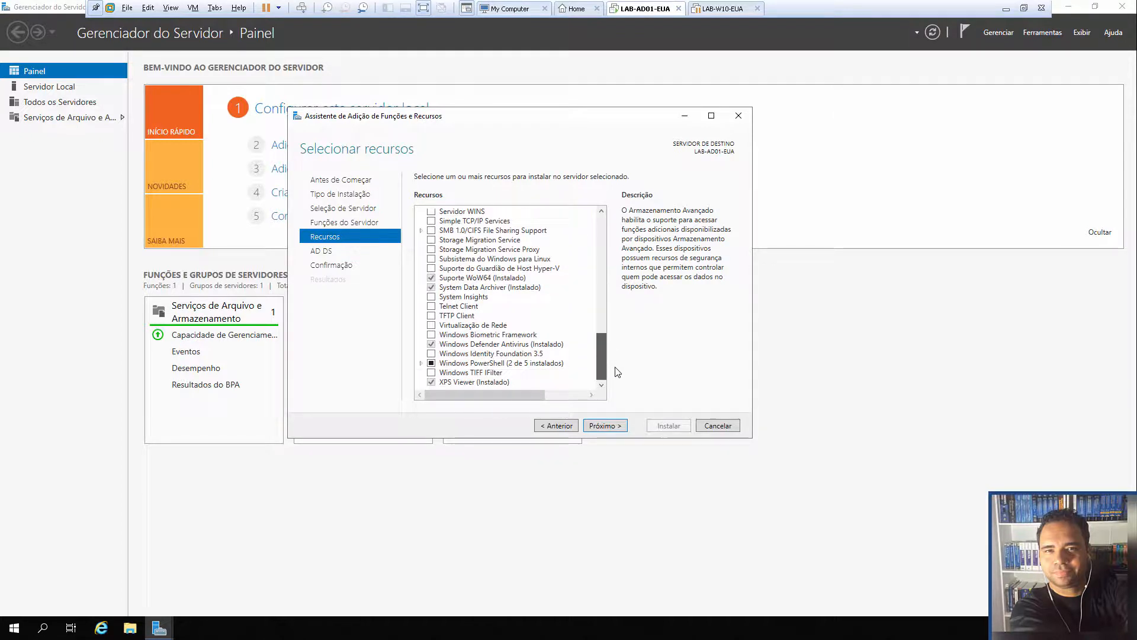
left_click(612, 426)
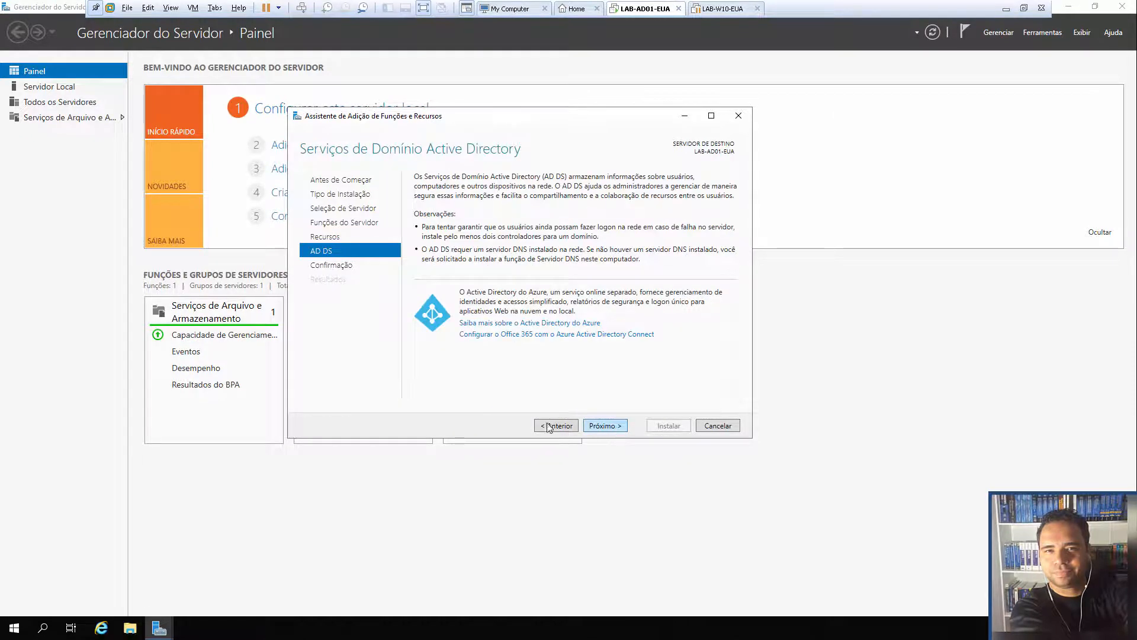
left_click(609, 426)
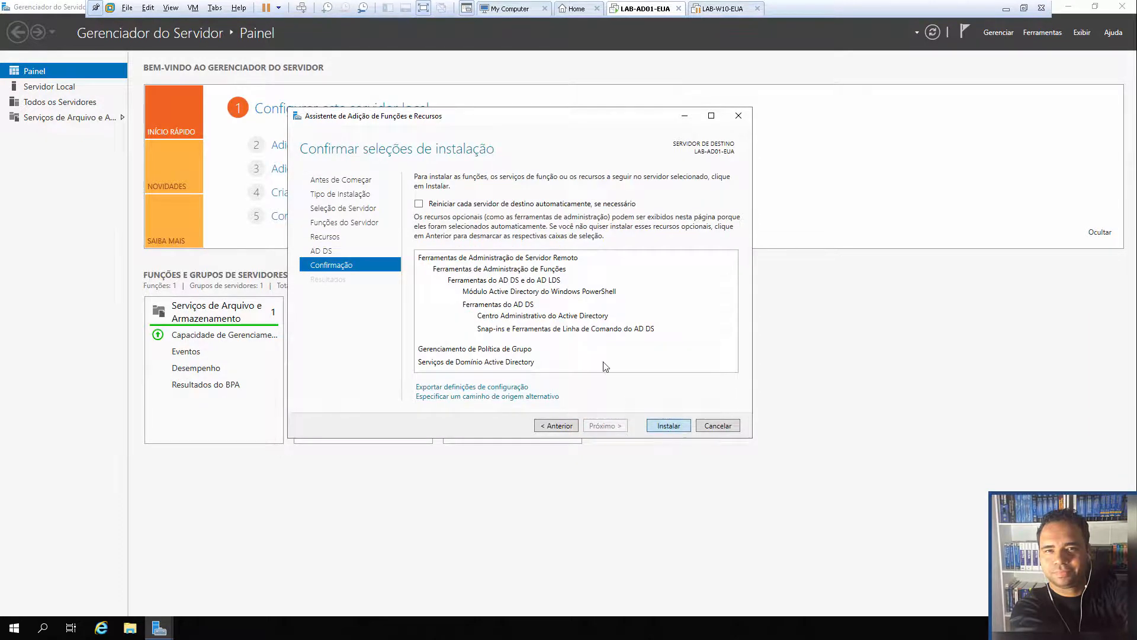
key("Return")
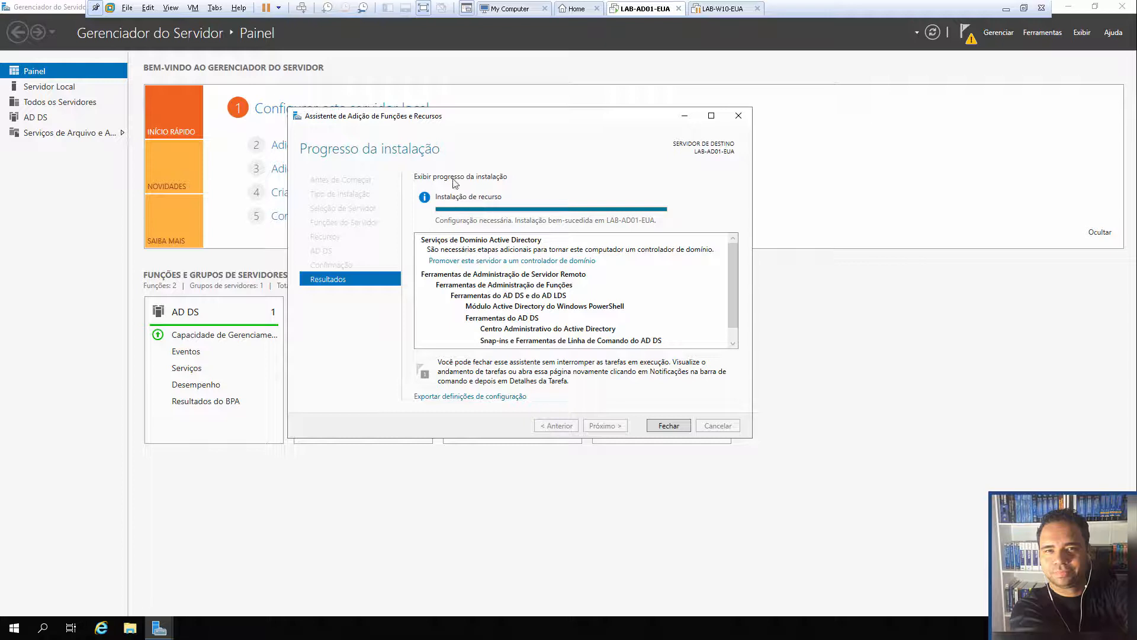
Launch the domain controller promotion wizard, centre it, and briefly annotate its three deployment options
left_click(491, 264)
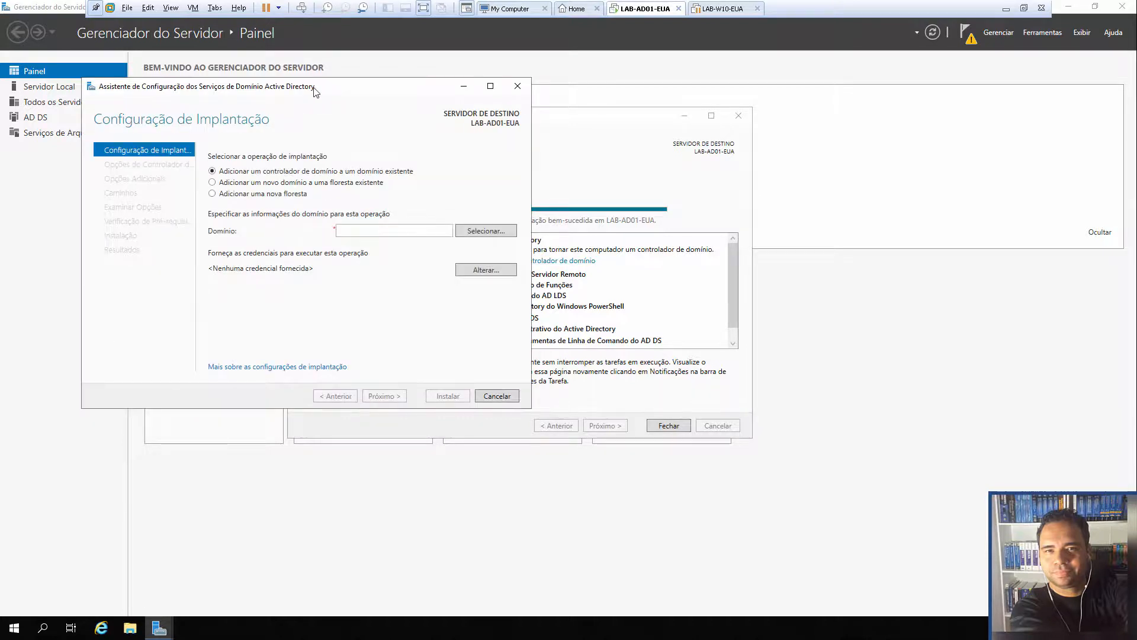
left_click_drag(325, 89, 532, 105)
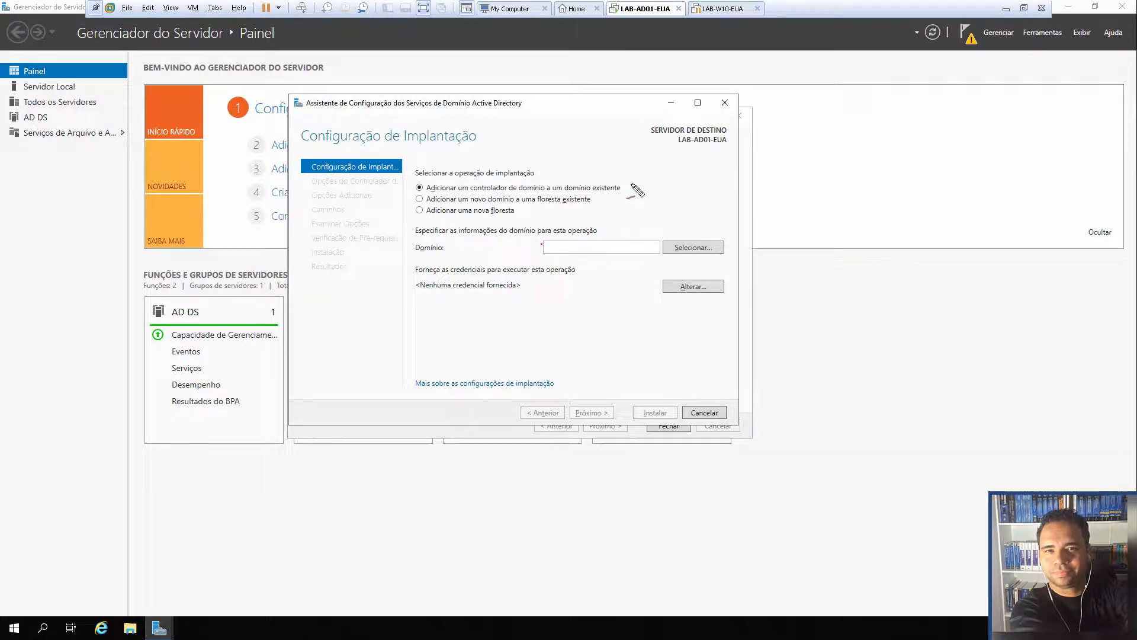
left_click_drag(627, 192, 643, 181)
left_click_drag(600, 205, 616, 194)
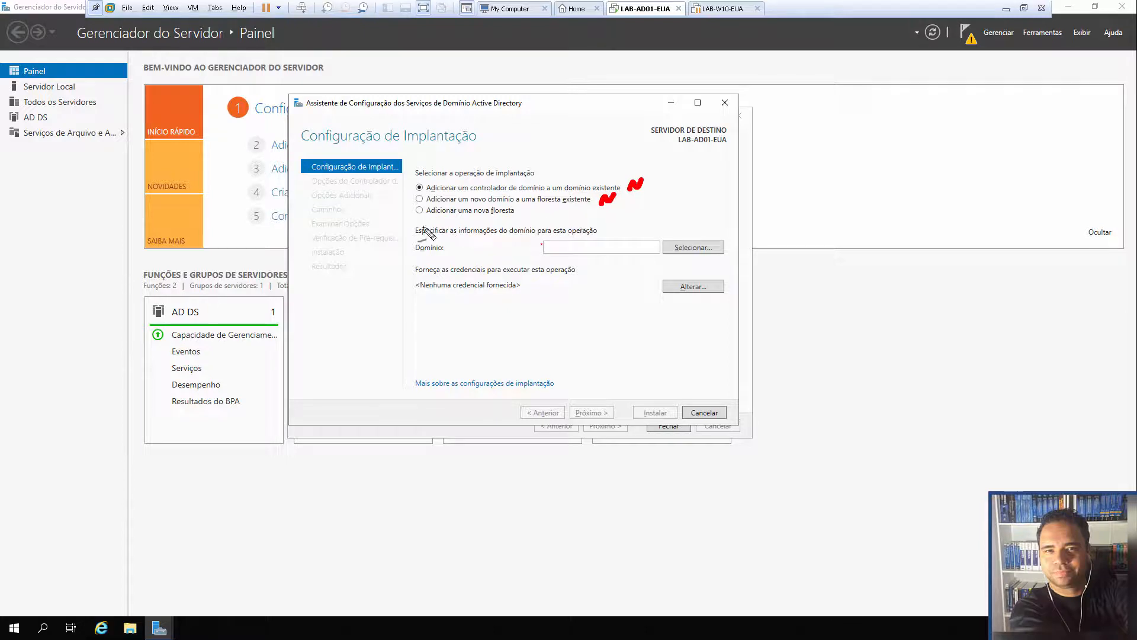
left_click_drag(376, 219, 399, 221)
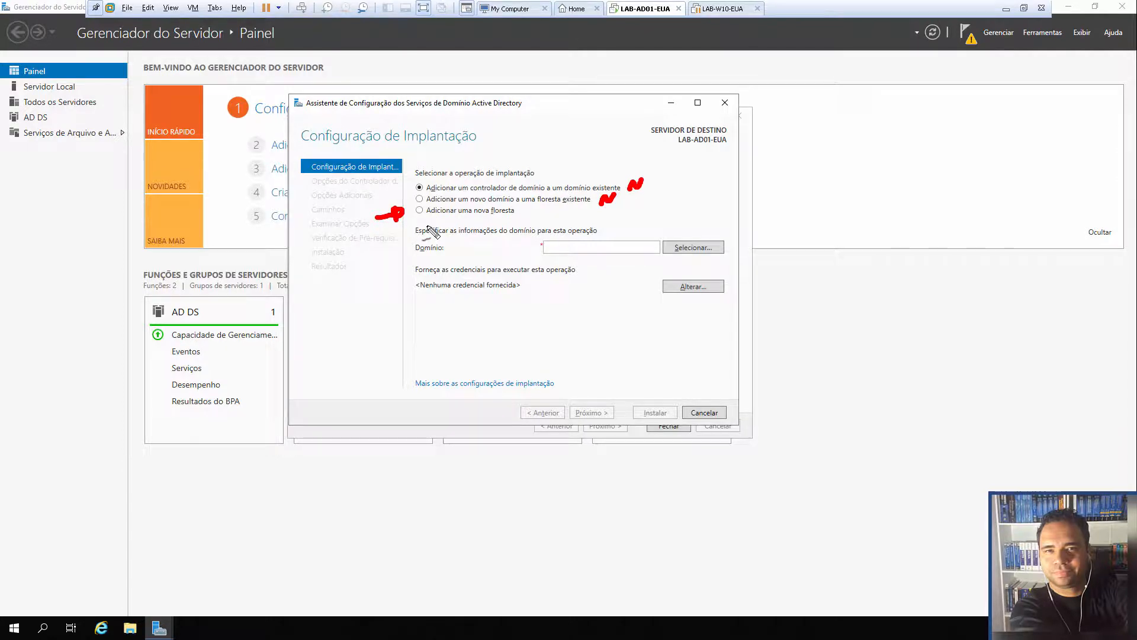
key("Escape")
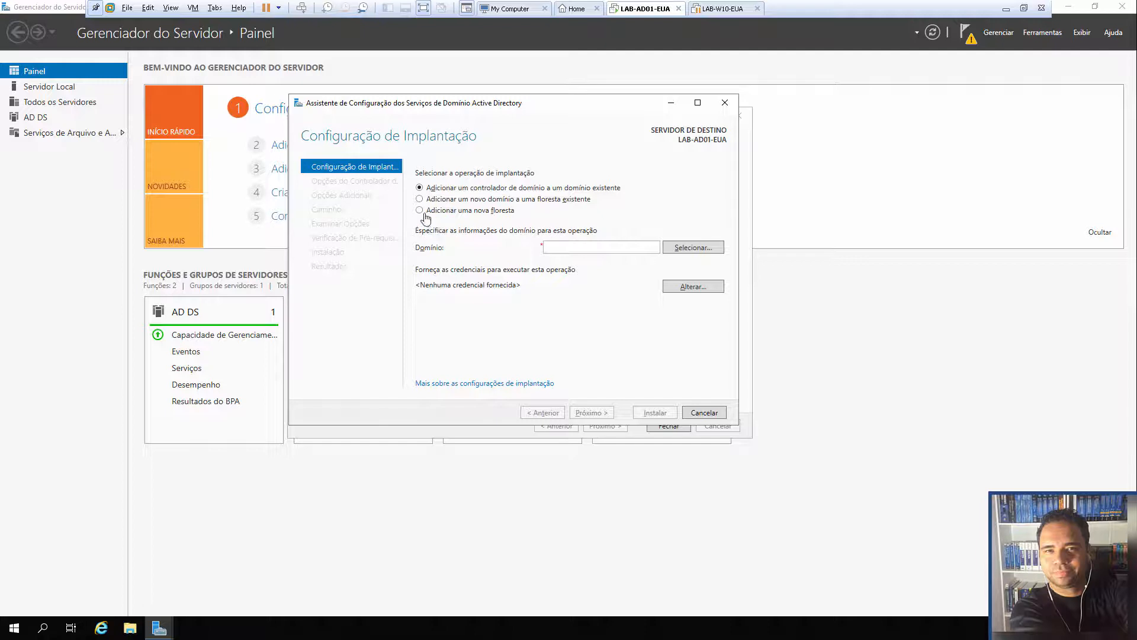
Select 'Adicionar uma nova floresta' and focus the root domain name box
left_click(419, 211)
left_click(585, 247)
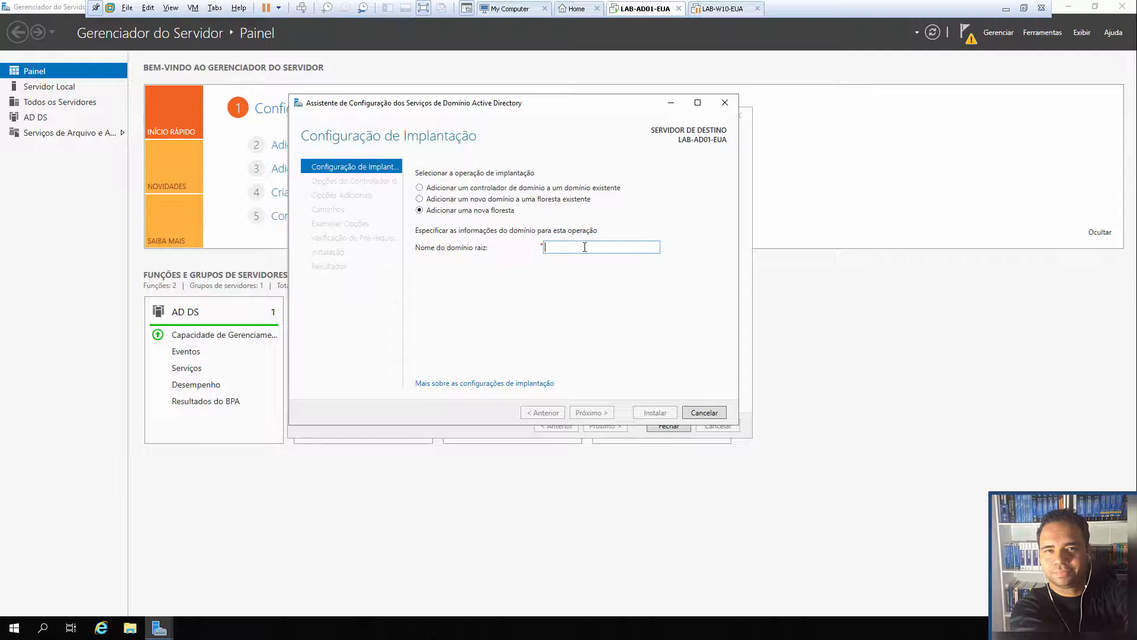
key("ctrl+shift+3")
mouse_move(425, 286)
left_mouse_down()
mouse_move(449, 261)
mouse_move(435, 264)
mouse_move(449, 273)
left_mouse_up()
left_click(486, 306)
mouse_move(491, 307)
left_mouse_down()
mouse_move(542, 302)
mouse_move(567, 314)
left_mouse_up()
left_click(533, 308)
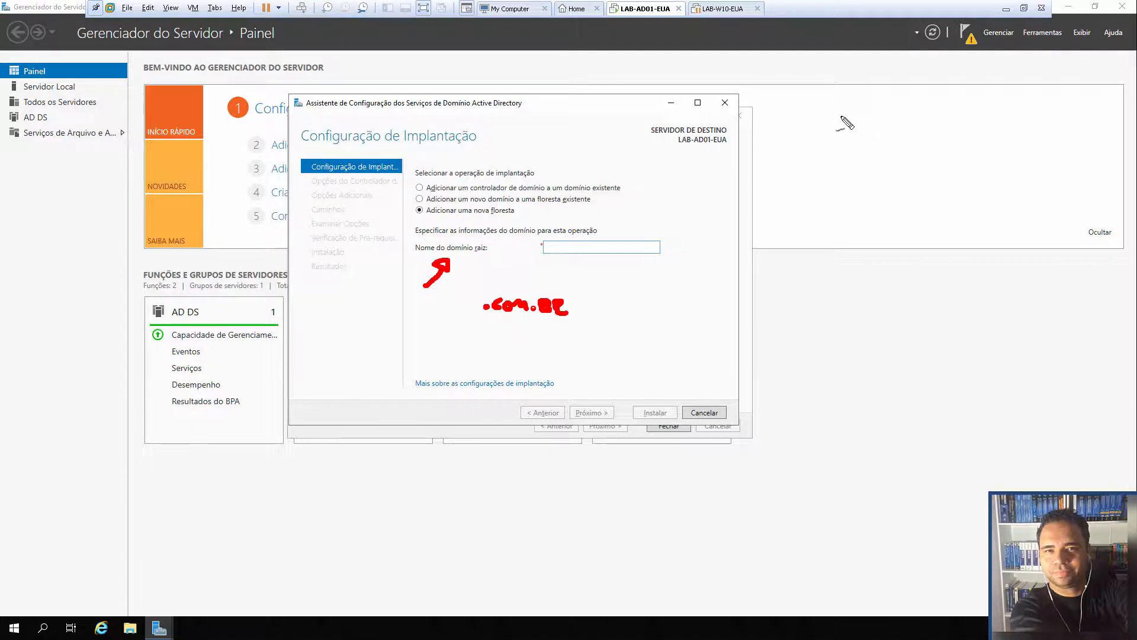
left_click_drag(837, 80, 837, 93)
mouse_move(850, 79)
left_mouse_down()
mouse_move(875, 101)
mouse_move(896, 98)
mouse_move(901, 80)
mouse_move(957, 89)
left_mouse_up()
mouse_move(842, 109)
left_mouse_down()
mouse_move(873, 111)
mouse_move(962, 68)
mouse_move(809, 86)
mouse_move(859, 121)
mouse_move(891, 173)
mouse_move(935, 176)
mouse_move(951, 164)
mouse_move(978, 176)
mouse_move(997, 155)
mouse_move(992, 170)
mouse_move(1021, 168)
left_mouse_up()
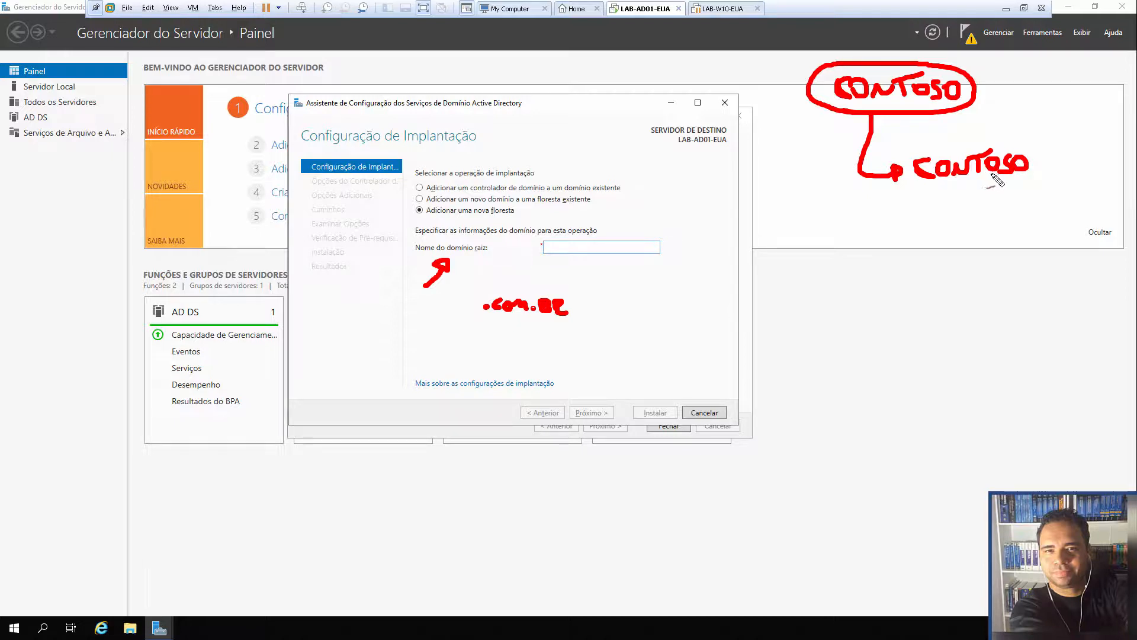
left_click(1038, 170)
mouse_move(1052, 153)
left_mouse_down()
mouse_move(1062, 174)
mouse_move(1074, 156)
mouse_move(1119, 175)
left_mouse_up()
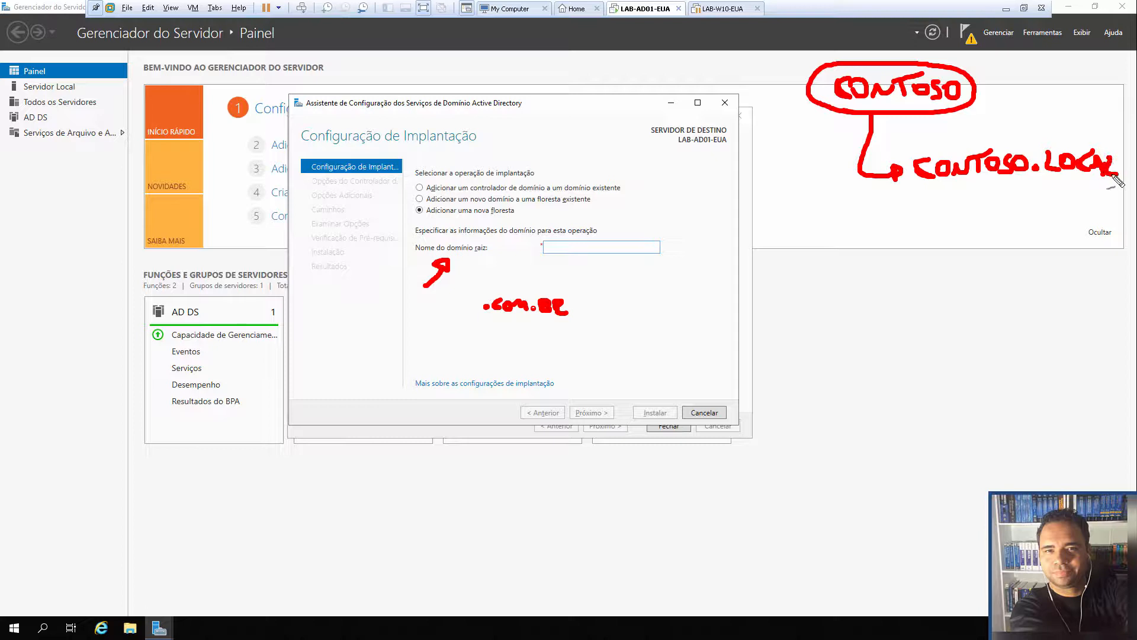
left_click(1033, 197)
mouse_move(1052, 206)
left_mouse_down()
mouse_move(1066, 194)
mouse_move(1090, 205)
left_mouse_up()
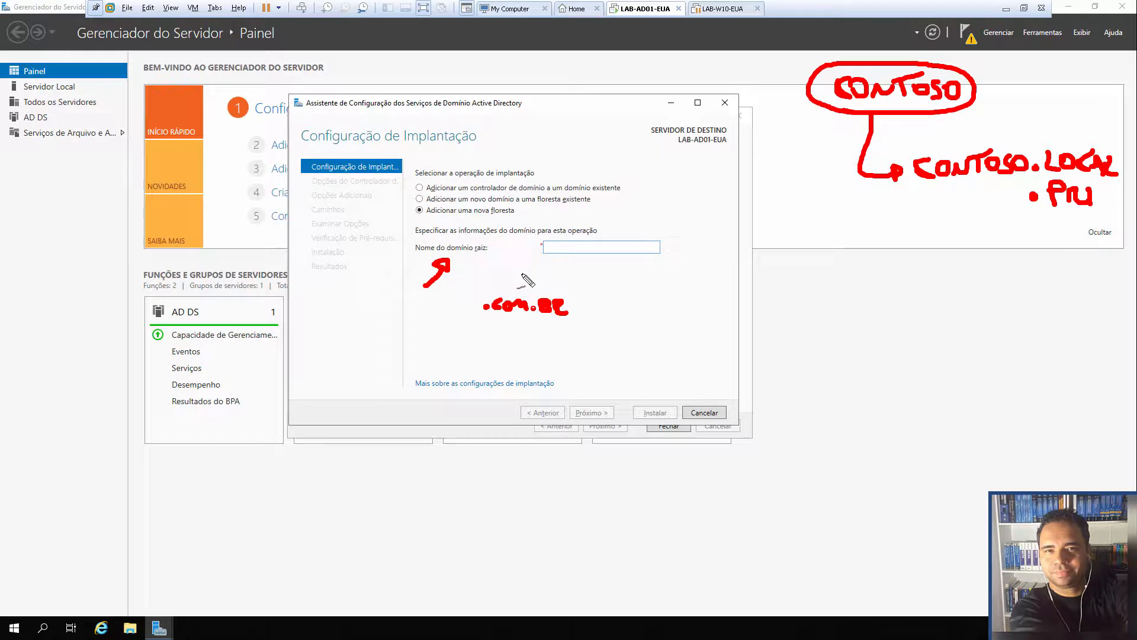
key("e")
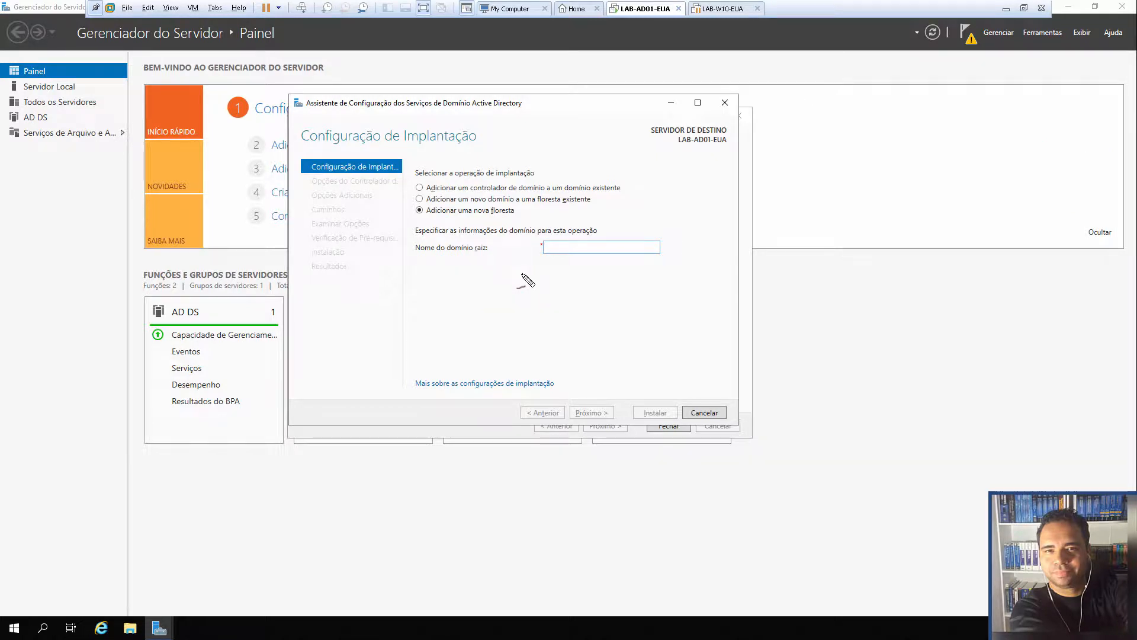
Write then erase an 'EVITAR' warning, enter root domain curso.local, and advance to Domain Controller Options
mouse_move(811, 308)
left_mouse_down()
mouse_move(816, 333)
mouse_move(829, 305)
mouse_move(835, 331)
mouse_move(871, 306)
mouse_move(869, 333)
mouse_move(892, 332)
mouse_move(914, 290)
left_mouse_up()
left_click_drag(903, 330, 955, 323)
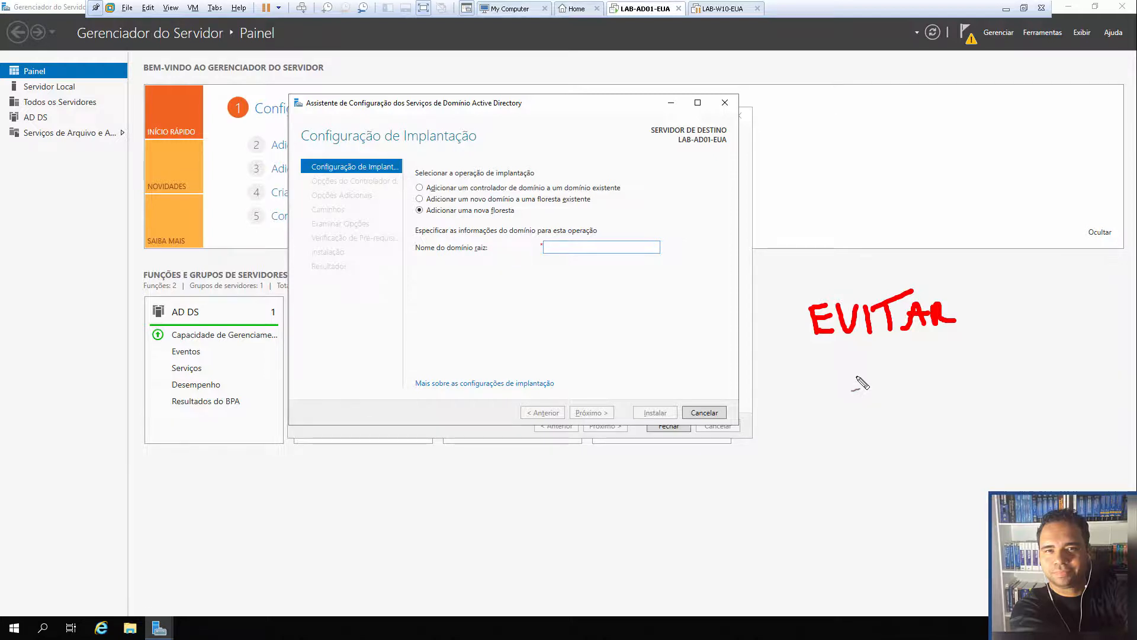
key("e")
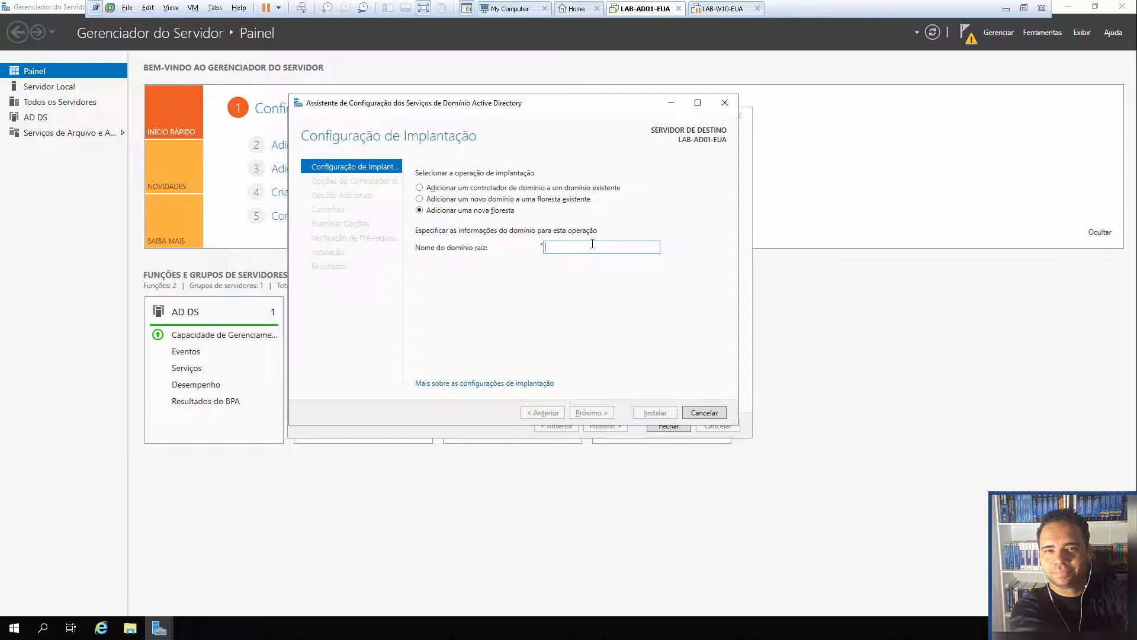
type("curso.local")
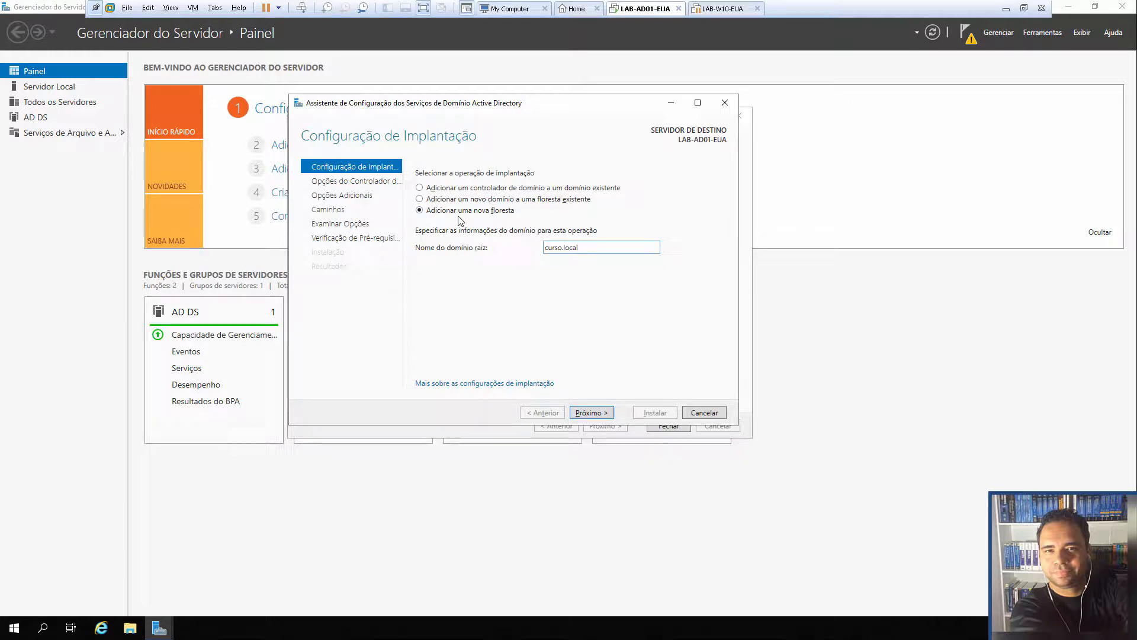
left_click(592, 412)
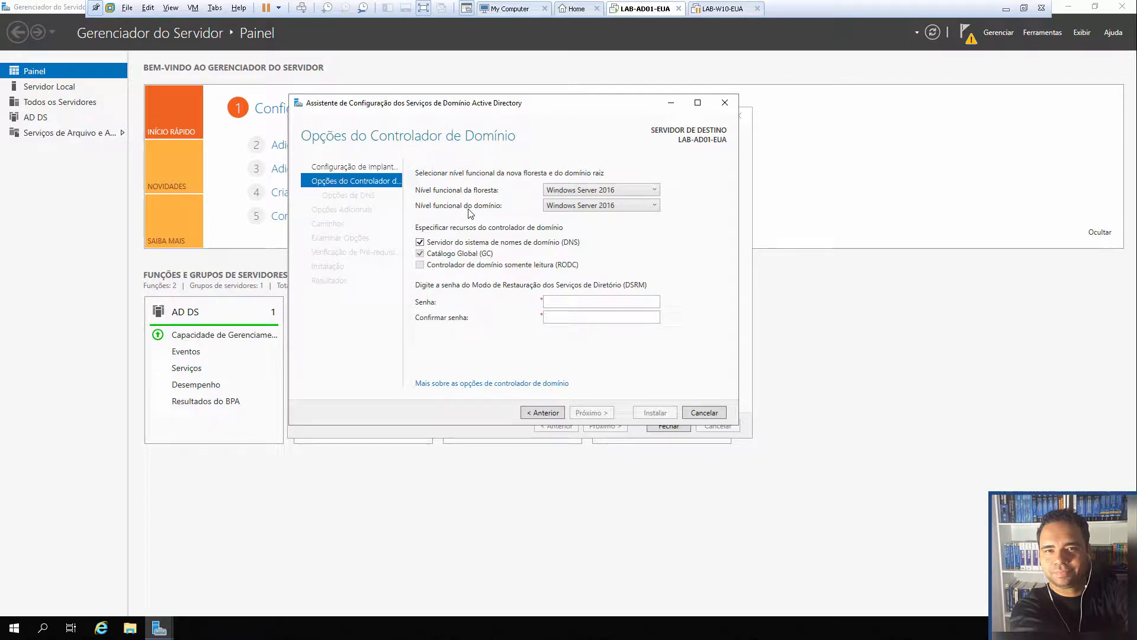
left_click(654, 189)
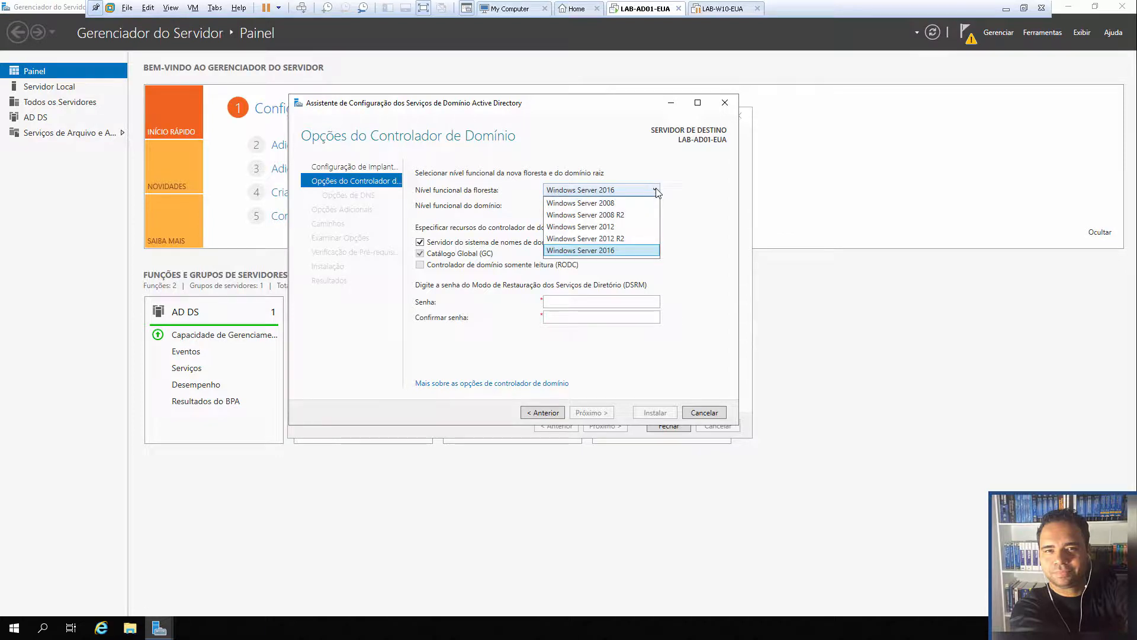
left_click(655, 190)
left_click(655, 204)
left_click(655, 205)
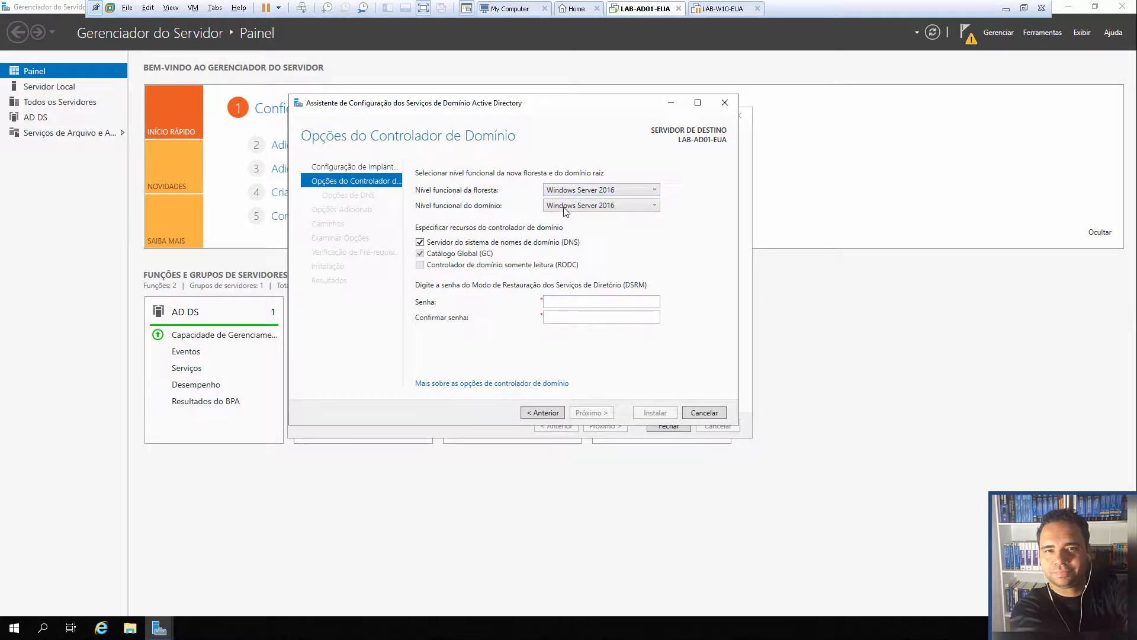
left_click(655, 193)
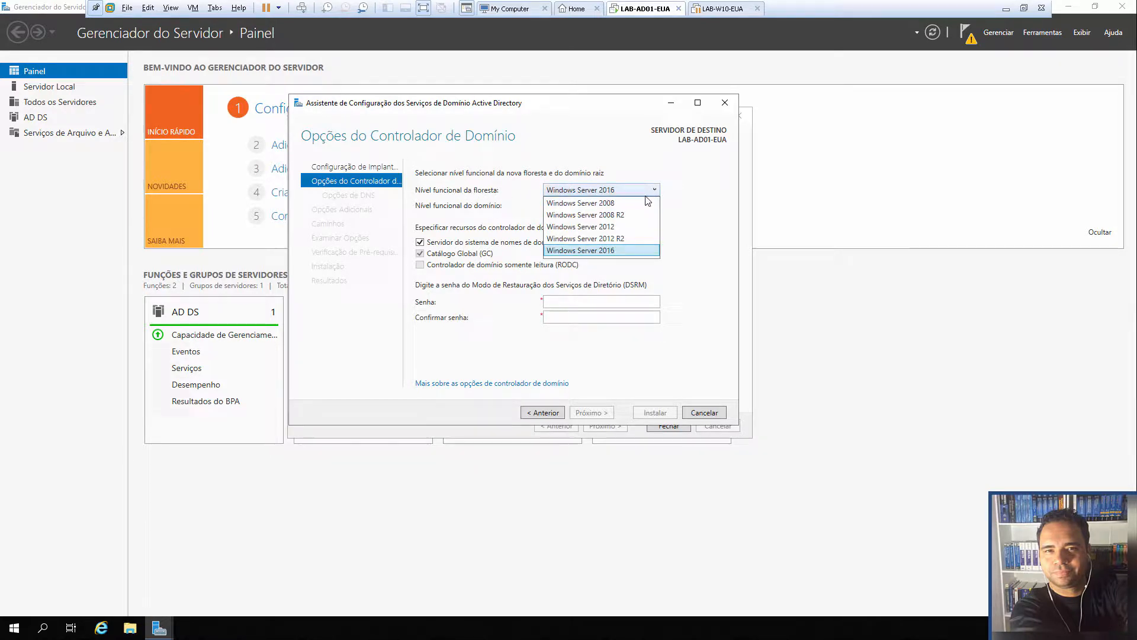
left_click(637, 250)
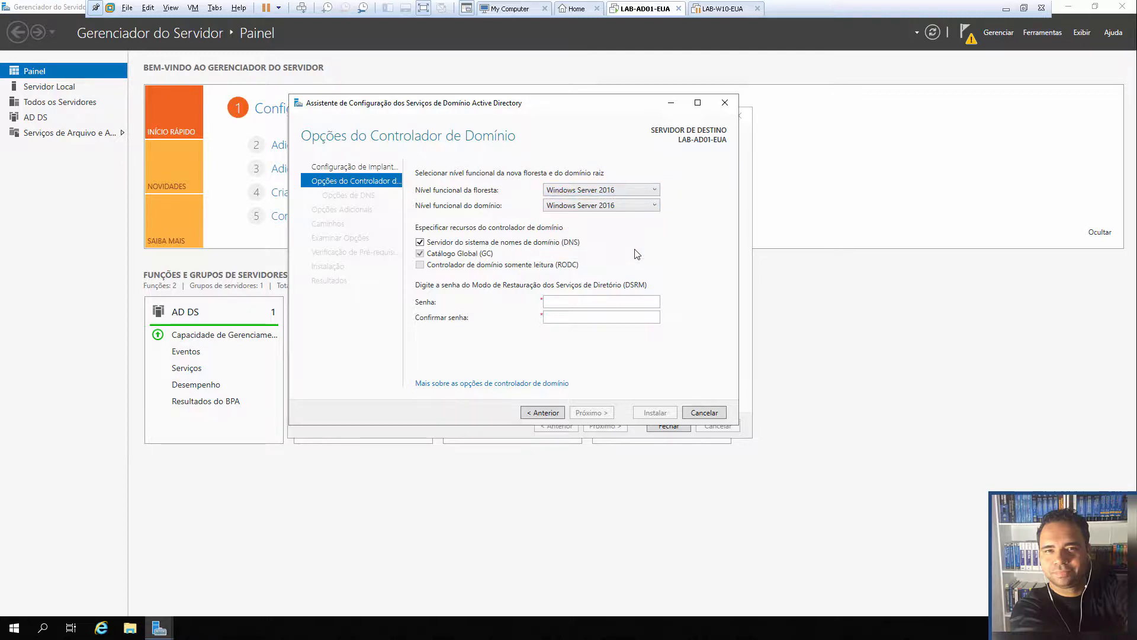
left_click(645, 204)
left_click(648, 205)
key("alt")
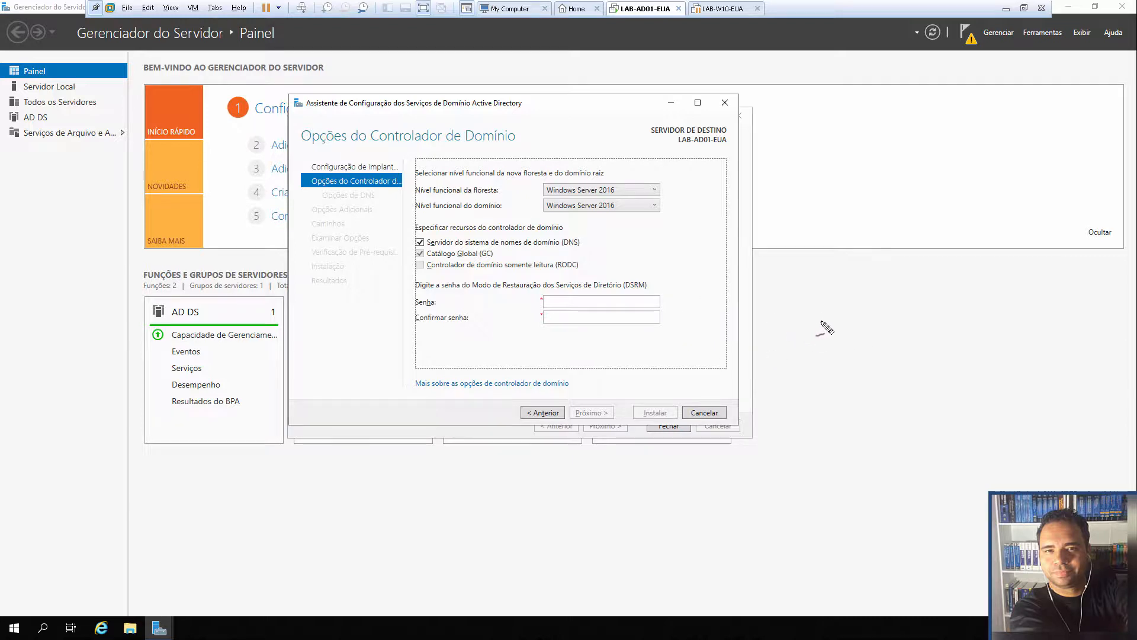
mouse_move(808, 303)
left_mouse_down()
mouse_move(809, 374)
mouse_move(865, 310)
mouse_move(808, 301)
left_mouse_up()
mouse_move(810, 408)
left_mouse_down()
mouse_move(826, 434)
mouse_move(875, 425)
mouse_move(891, 407)
mouse_move(882, 424)
mouse_move(893, 413)
mouse_move(975, 424)
left_mouse_up()
mouse_move(1034, 299)
left_mouse_down()
mouse_move(1028, 385)
mouse_move(1078, 314)
mouse_move(1033, 302)
left_mouse_up()
mouse_move(1037, 418)
left_mouse_down()
mouse_move(1060, 435)
mouse_move(1103, 431)
left_mouse_up()
mouse_move(697, 173)
left_mouse_down()
mouse_move(669, 178)
mouse_move(678, 183)
mouse_move(665, 200)
mouse_move(687, 199)
left_mouse_up()
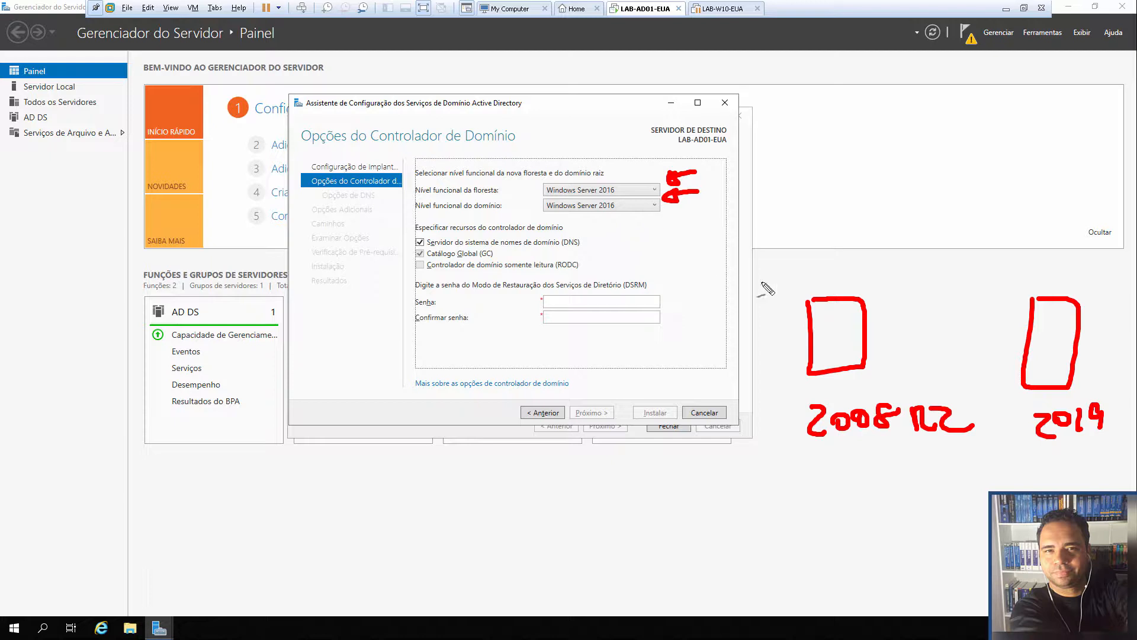
mouse_move(815, 402)
left_mouse_down()
mouse_move(778, 430)
mouse_move(873, 459)
mouse_move(980, 438)
mouse_move(929, 396)
mouse_move(802, 402)
left_mouse_up()
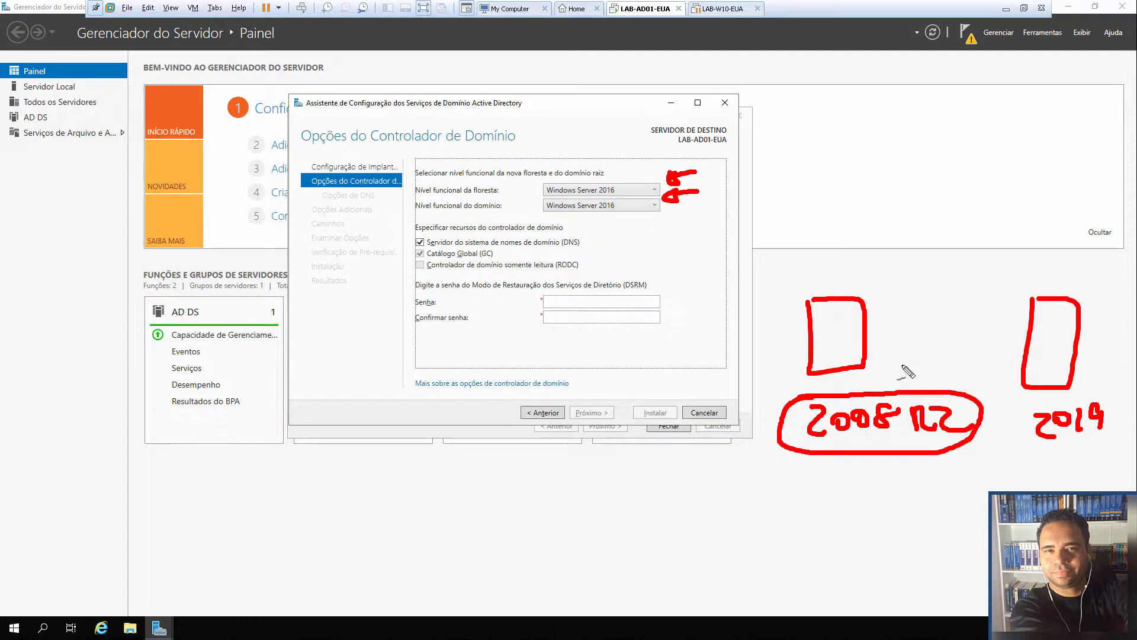
mouse_move(824, 319)
left_mouse_down()
mouse_move(822, 354)
mouse_move(849, 353)
mouse_move(835, 321)
left_mouse_up()
mouse_move(831, 329)
left_mouse_down()
mouse_move(841, 344)
mouse_move(835, 337)
left_mouse_up()
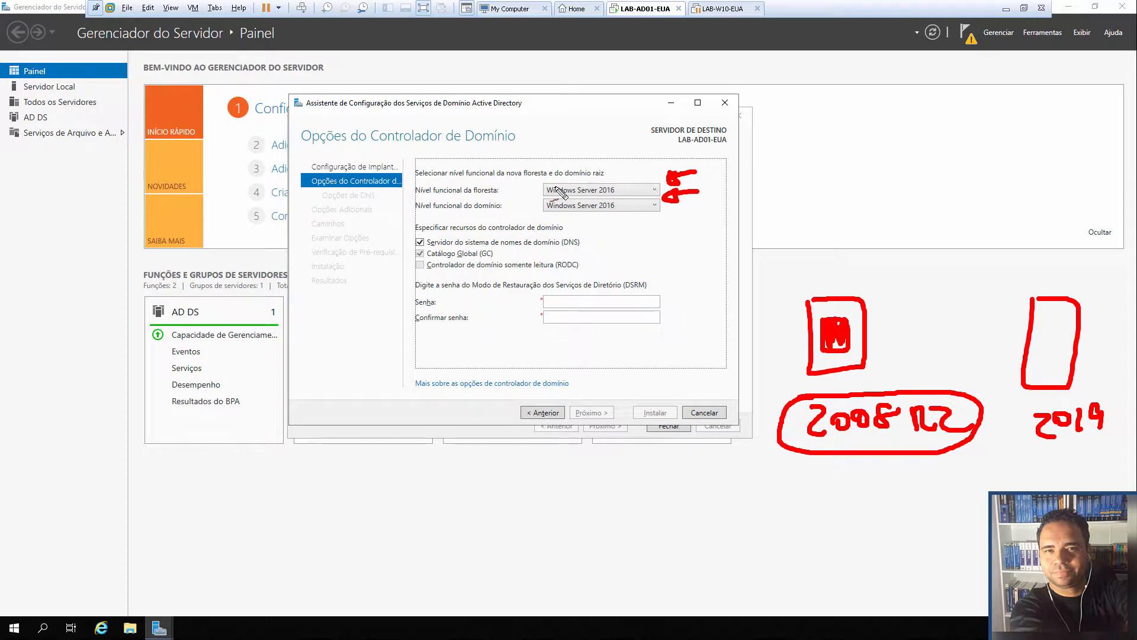
key("Escape")
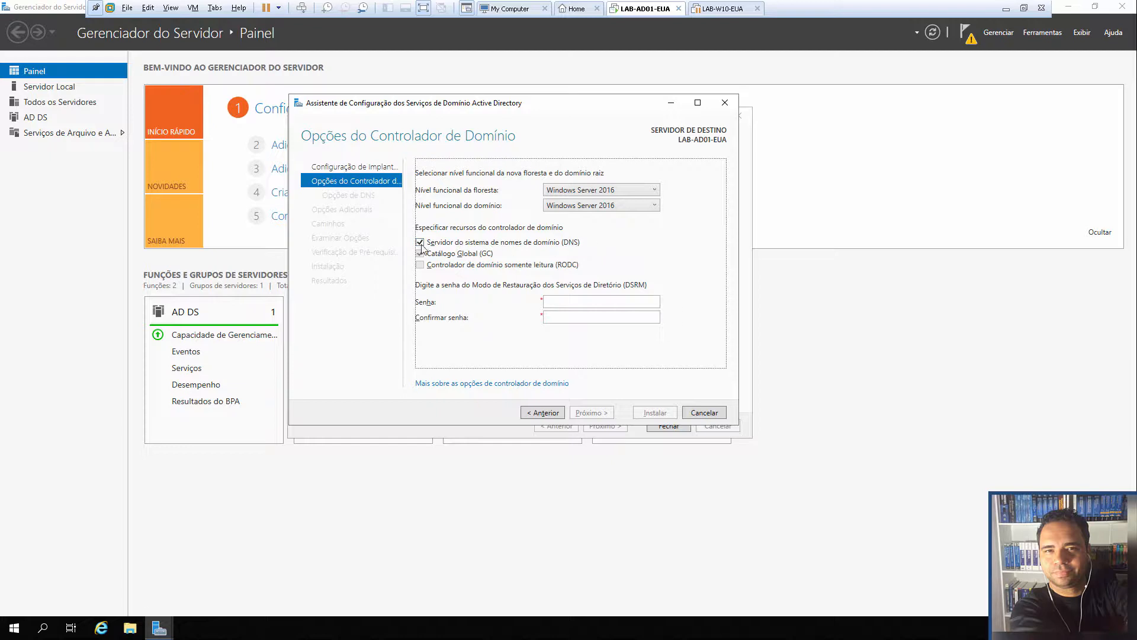
Enter the DSRM password, pass the DNS options, and keep the NetBIOS name CURSO
left_click(558, 300)
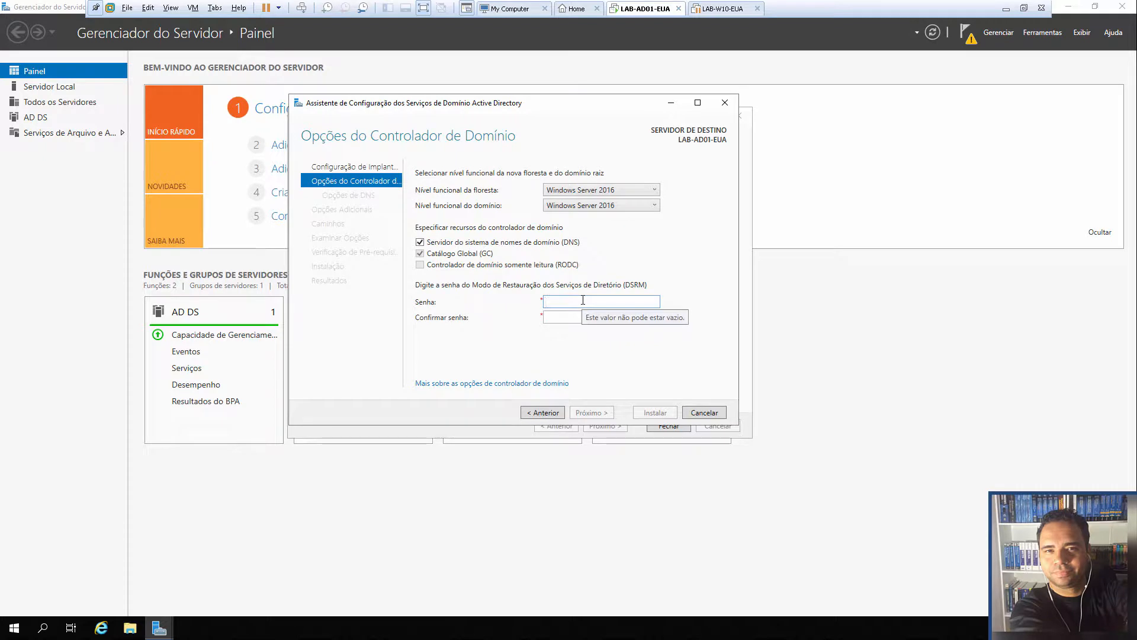
type("P•••••")
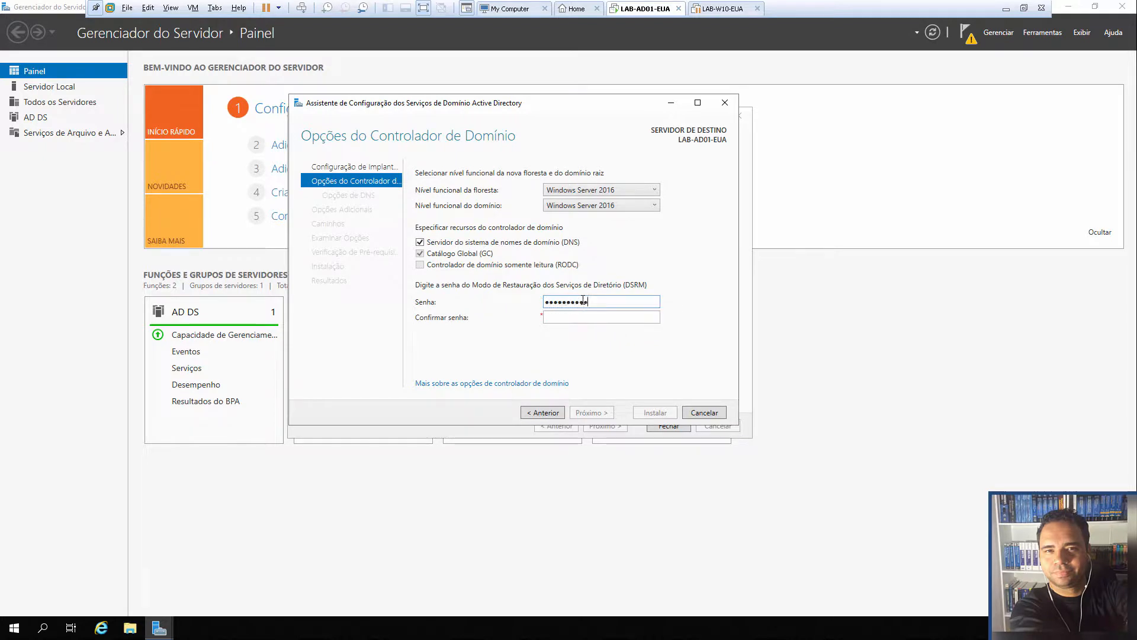
type("Pa$$w•")
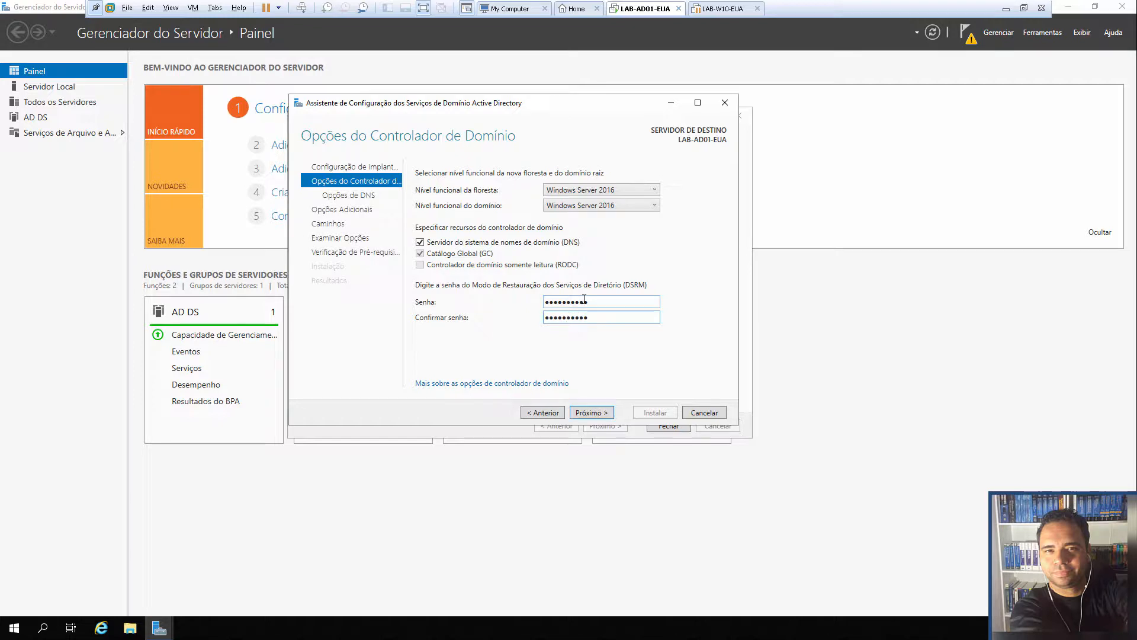
left_click(595, 412)
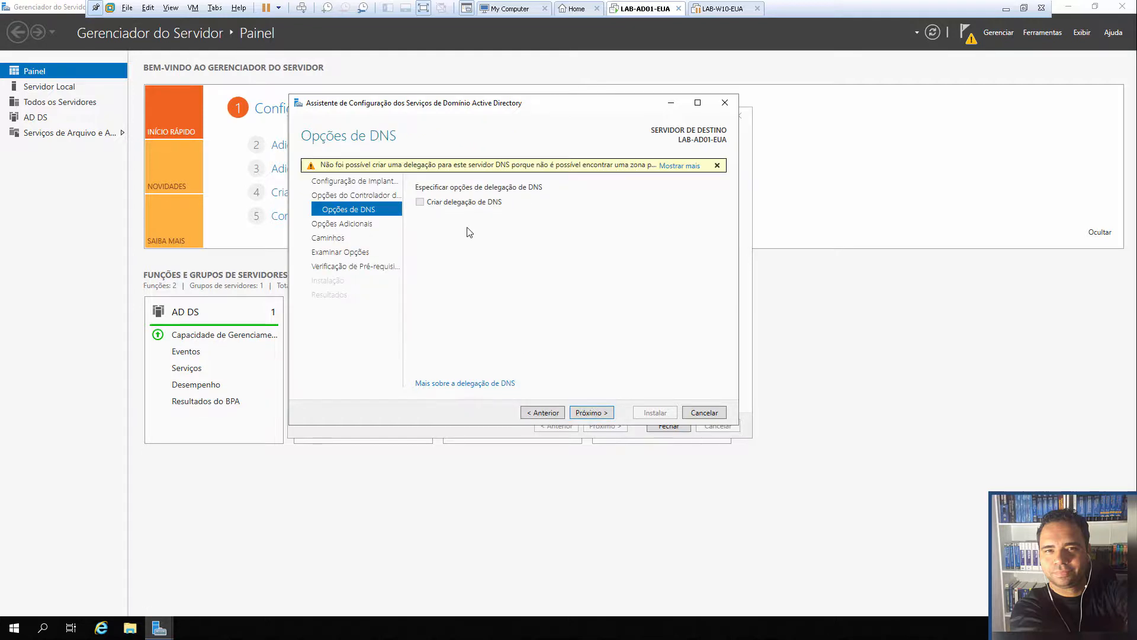
left_click(592, 412)
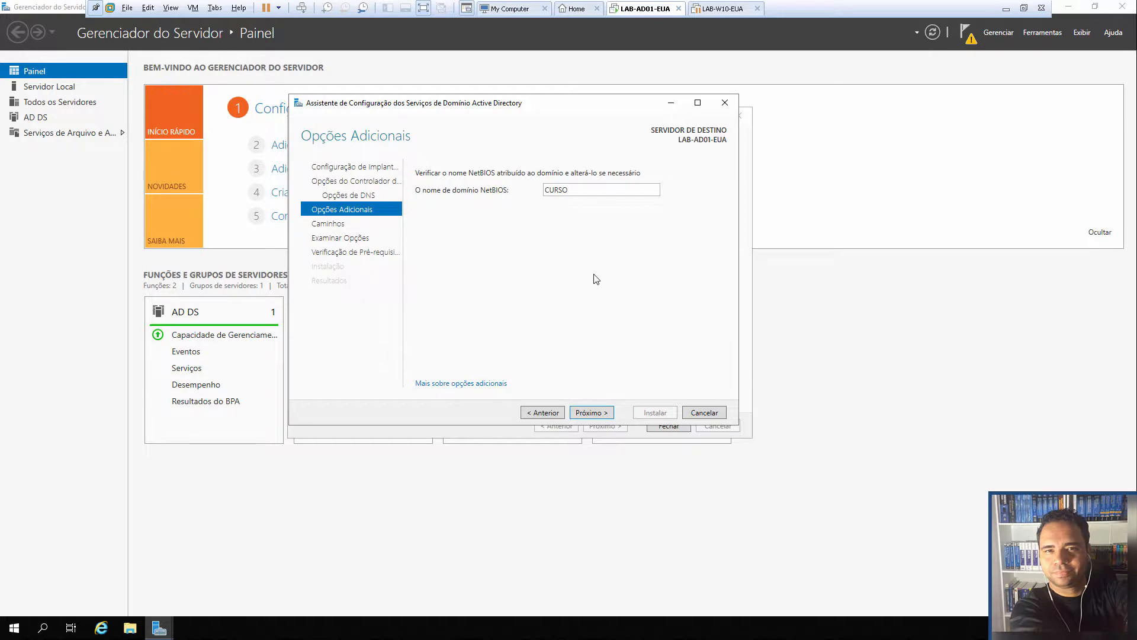
left_click(605, 411)
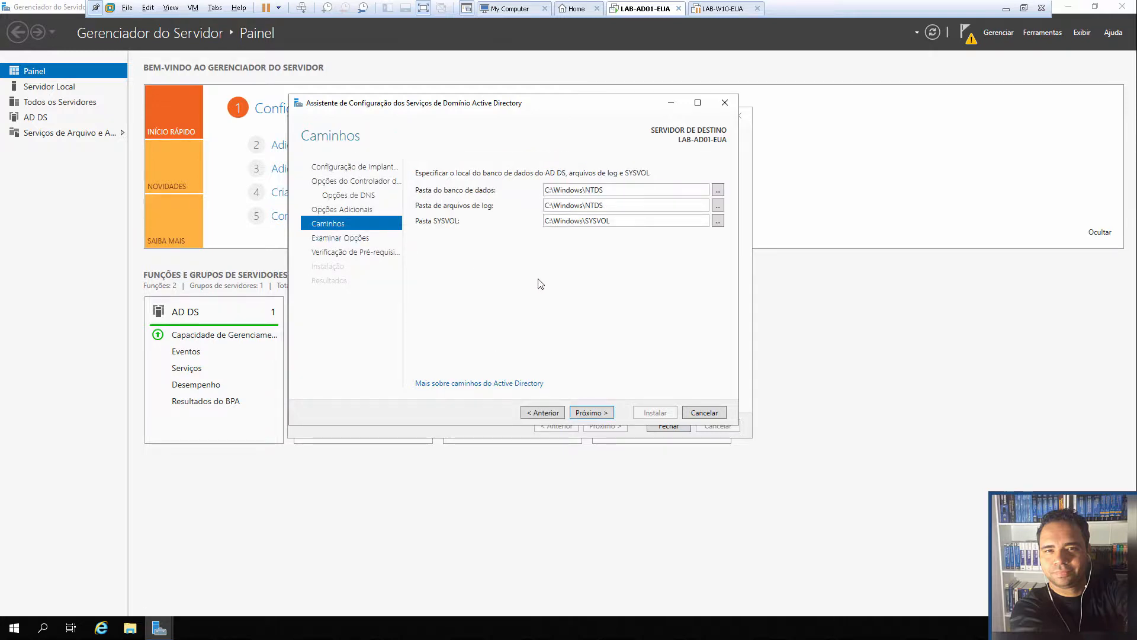
key("alt")
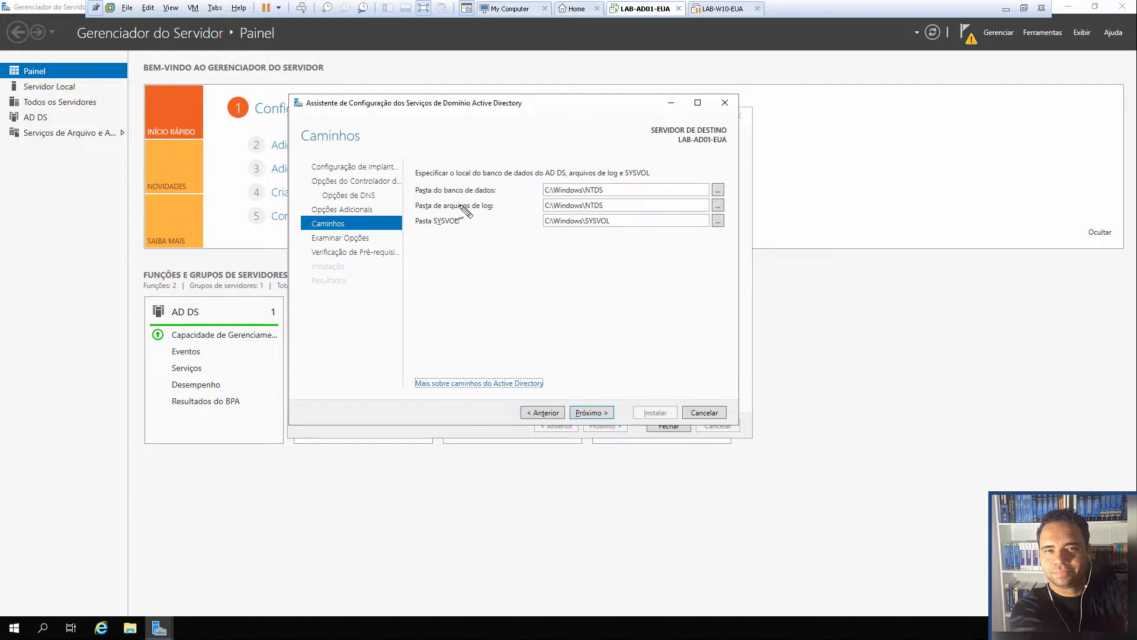
mouse_move(409, 184)
left_mouse_down()
mouse_move(418, 238)
mouse_move(562, 243)
mouse_move(666, 216)
mouse_move(579, 154)
mouse_move(415, 172)
mouse_move(407, 200)
left_mouse_up()
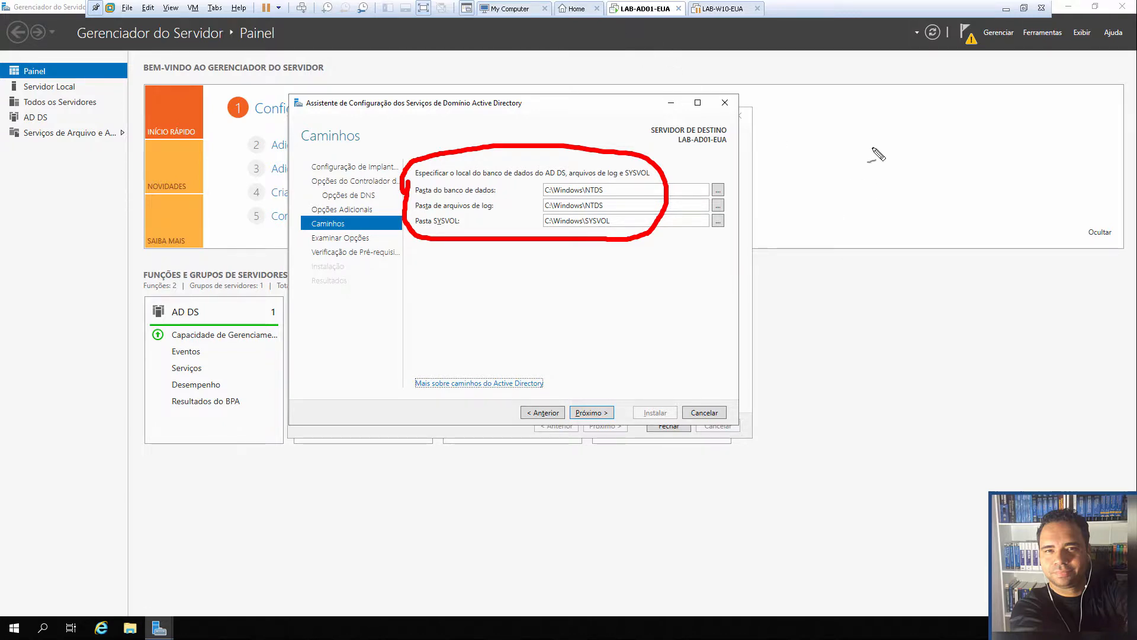
mouse_move(844, 199)
left_mouse_down()
mouse_move(845, 219)
mouse_move(894, 214)
left_mouse_up()
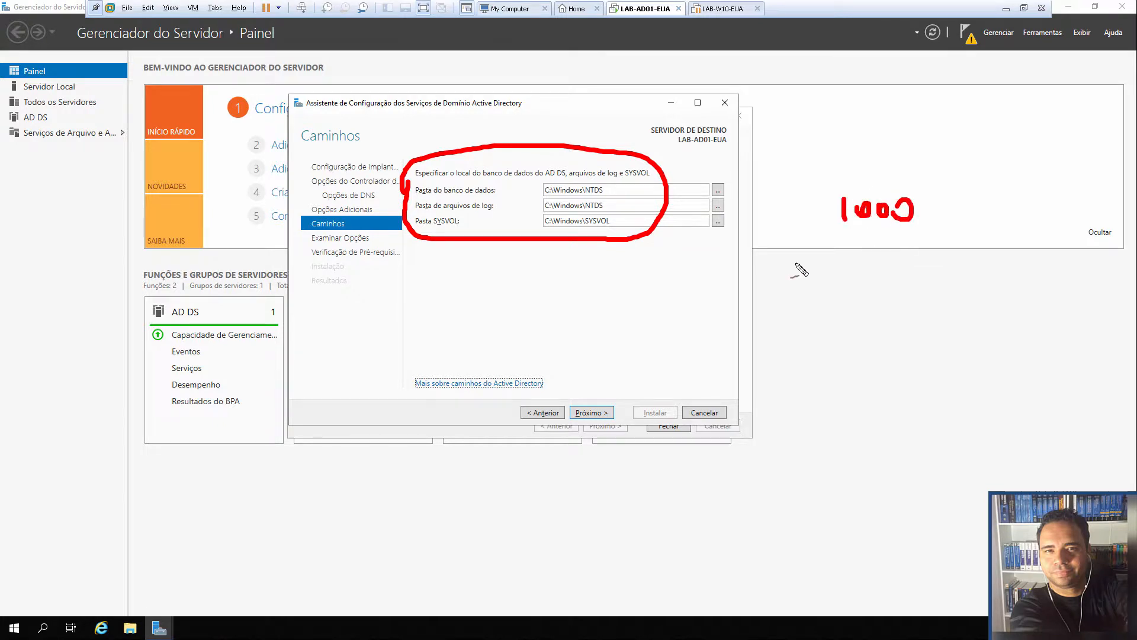
left_click_drag(846, 245, 837, 268)
mouse_move(862, 250)
left_mouse_down()
mouse_move(912, 258)
mouse_move(897, 253)
left_mouse_up()
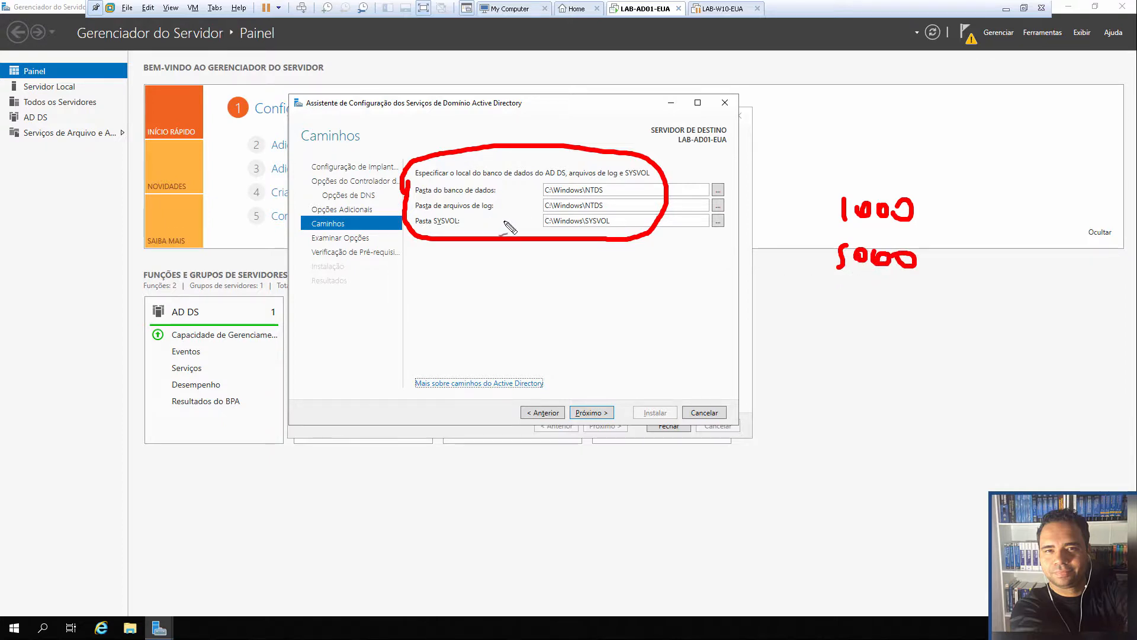
mouse_move(523, 188)
left_mouse_down()
mouse_move(507, 188)
mouse_move(503, 206)
left_mouse_up()
left_click_drag(826, 210, 816, 258)
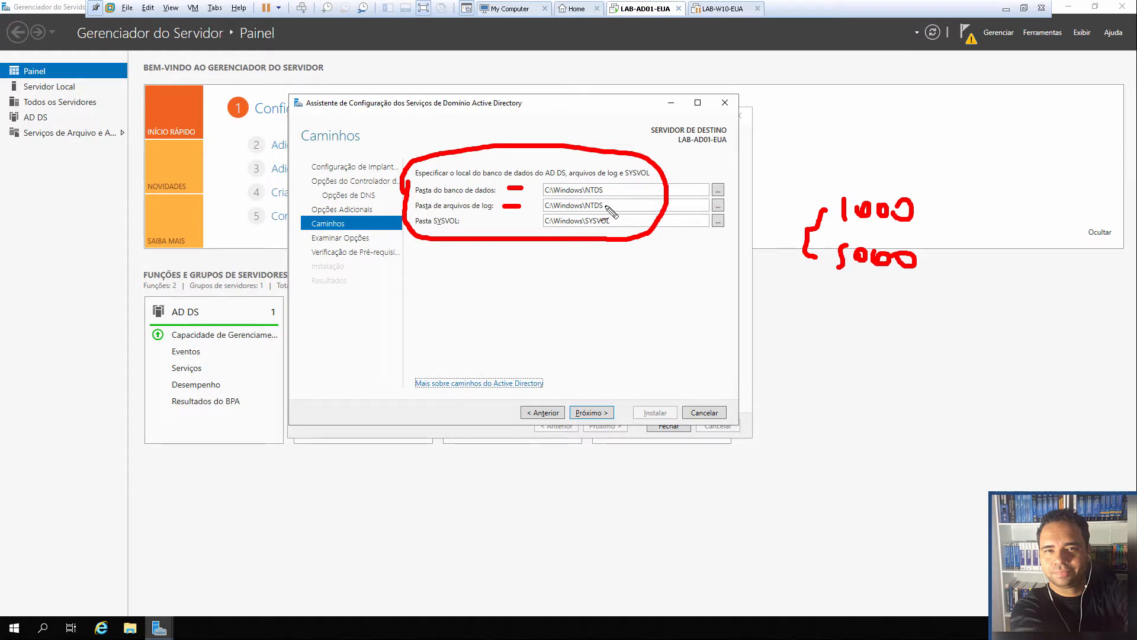
key("e")
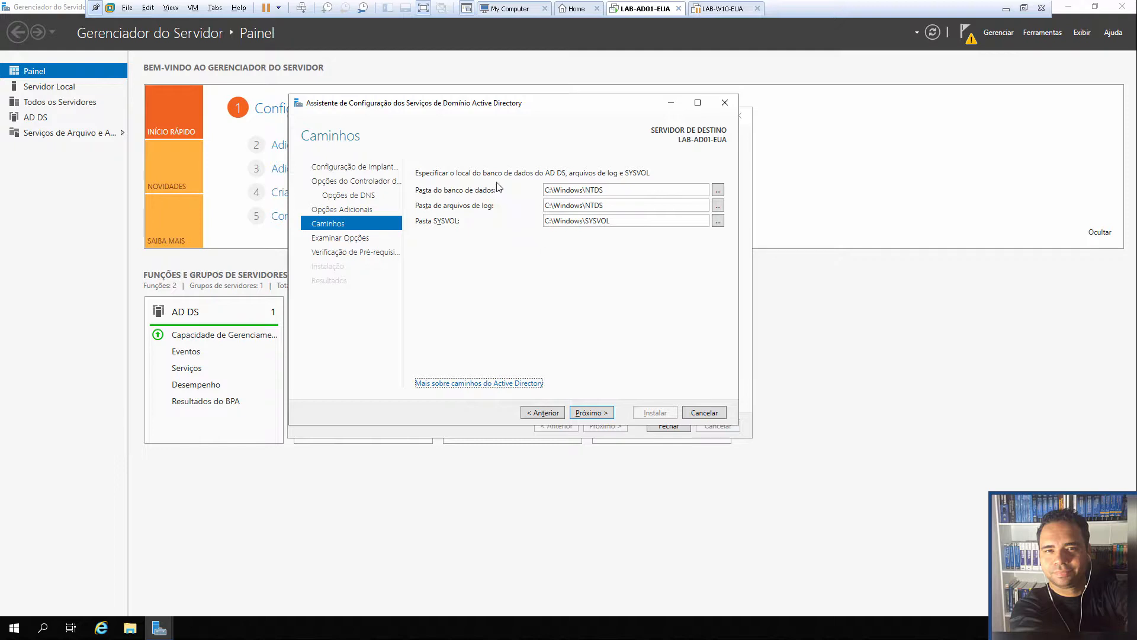
Accept the default NTDS and SYSVOL paths, review the options, and run the prerequisite check
left_click(591, 413)
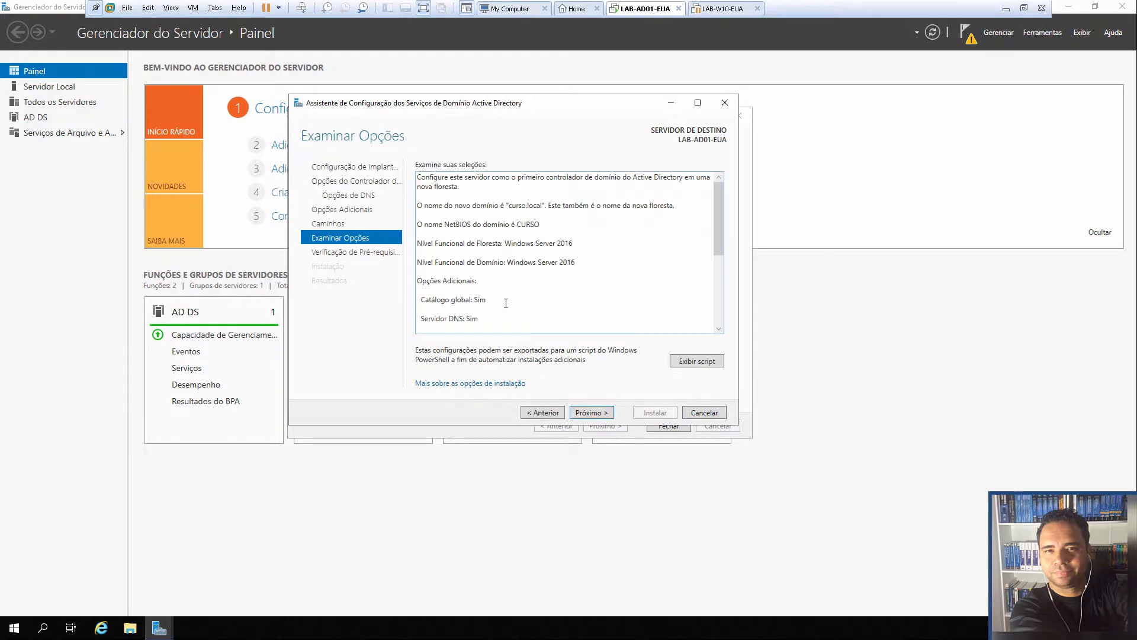
scroll(718, 213, "down", 5)
scroll(718, 213, "up", 5)
left_click(592, 412)
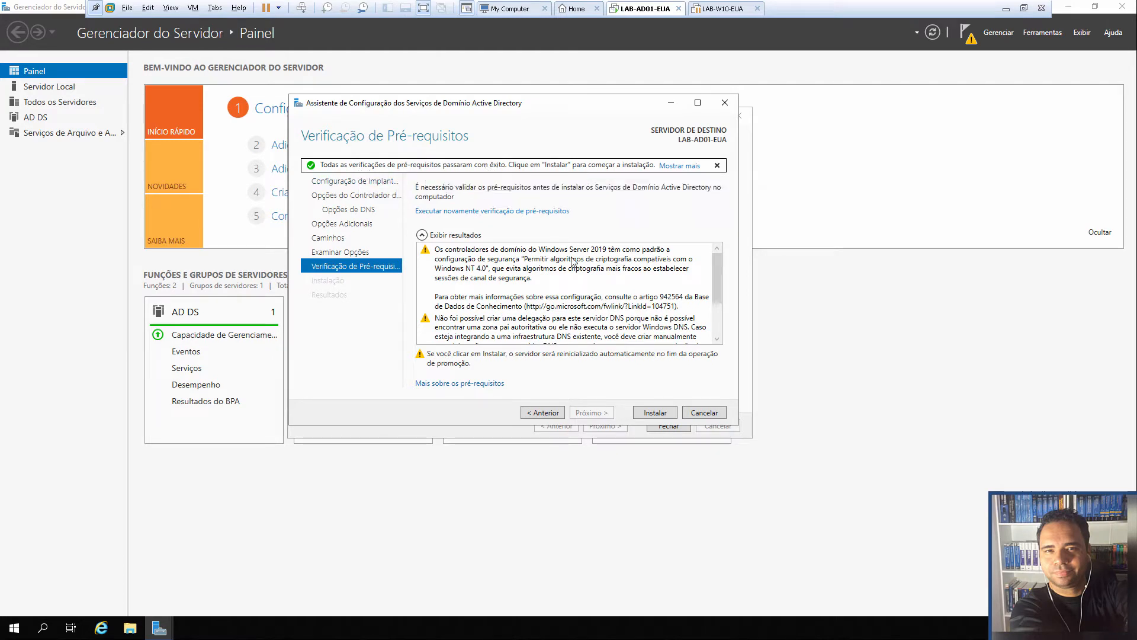
Scroll through the passed prerequisite results and begin the domain controller installation
left_click_drag(719, 296, 718, 367)
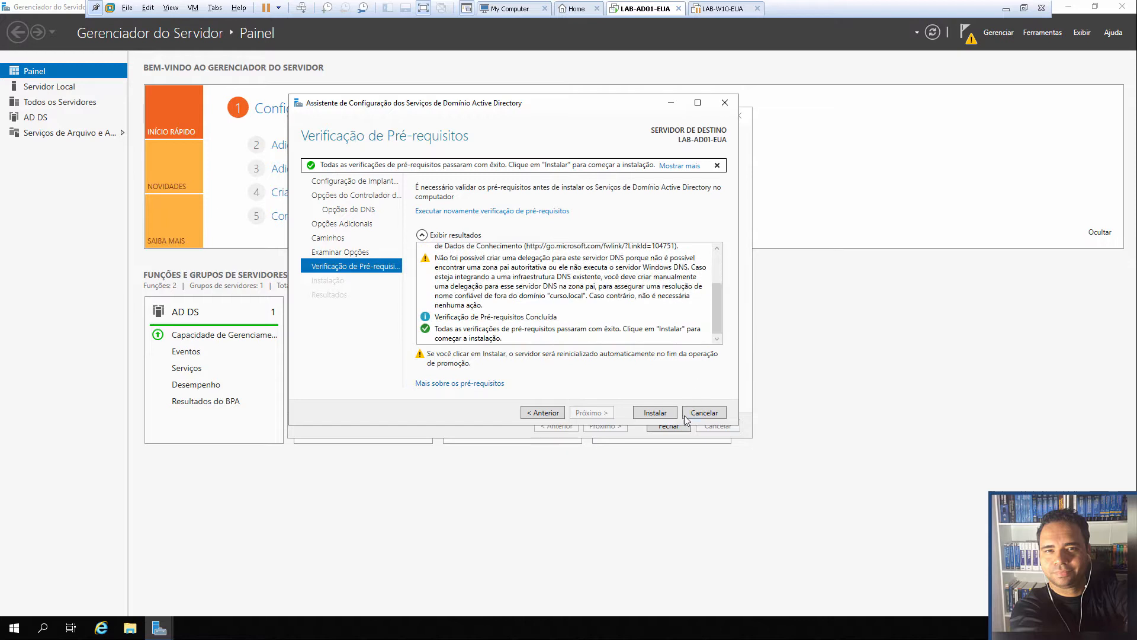
left_click(655, 413)
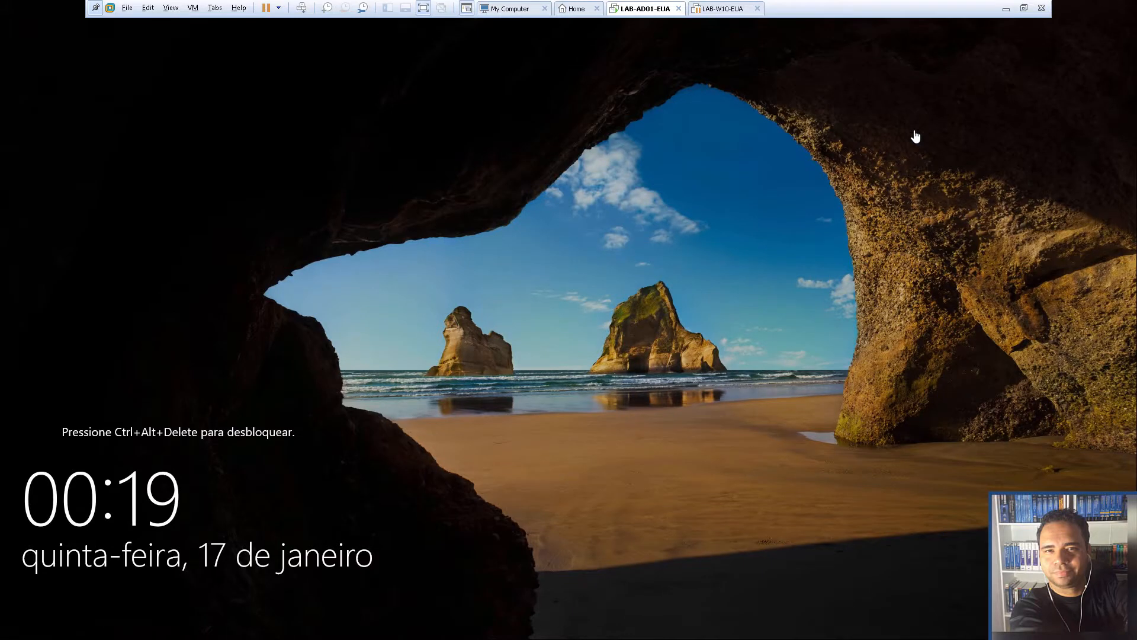
Send Ctrl+Alt+Del, enter the CURSO\Administrador password, briefly mark the account name, and sign in
left_click(301, 8)
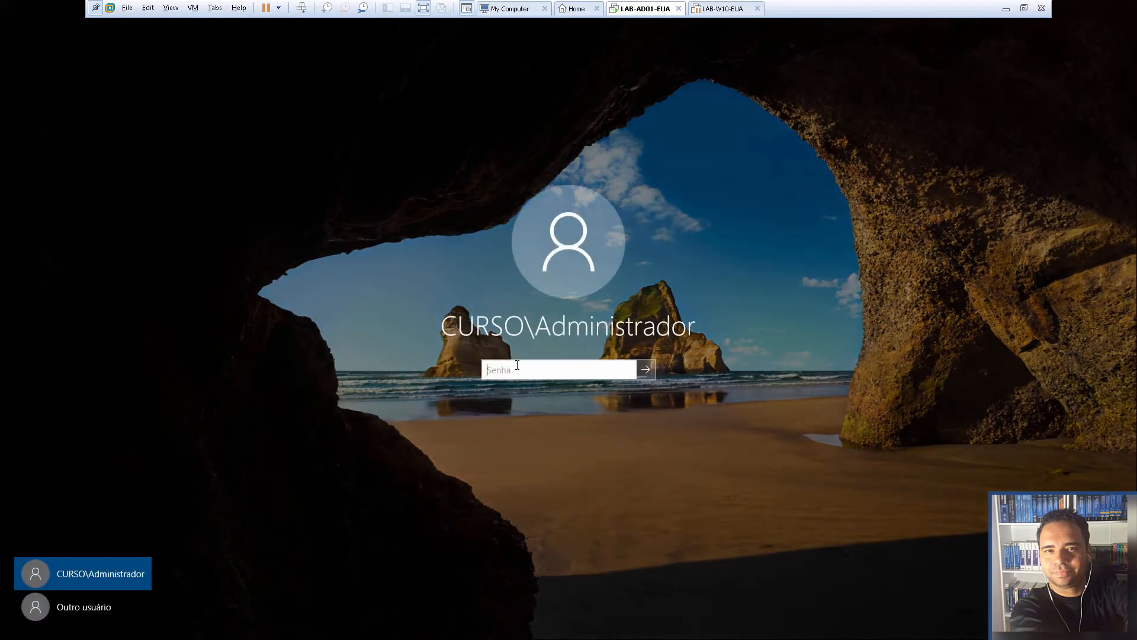
type("•")
mouse_move(370, 277)
left_mouse_down()
mouse_move(419, 300)
mouse_move(406, 307)
left_mouse_up()
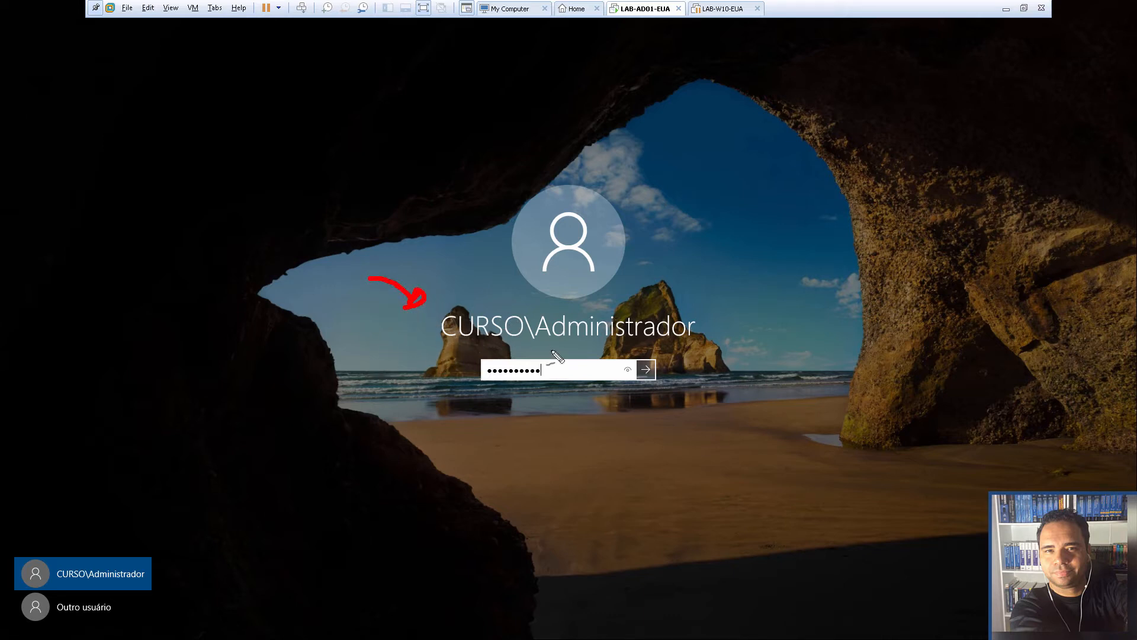
left_click_drag(723, 282, 697, 297)
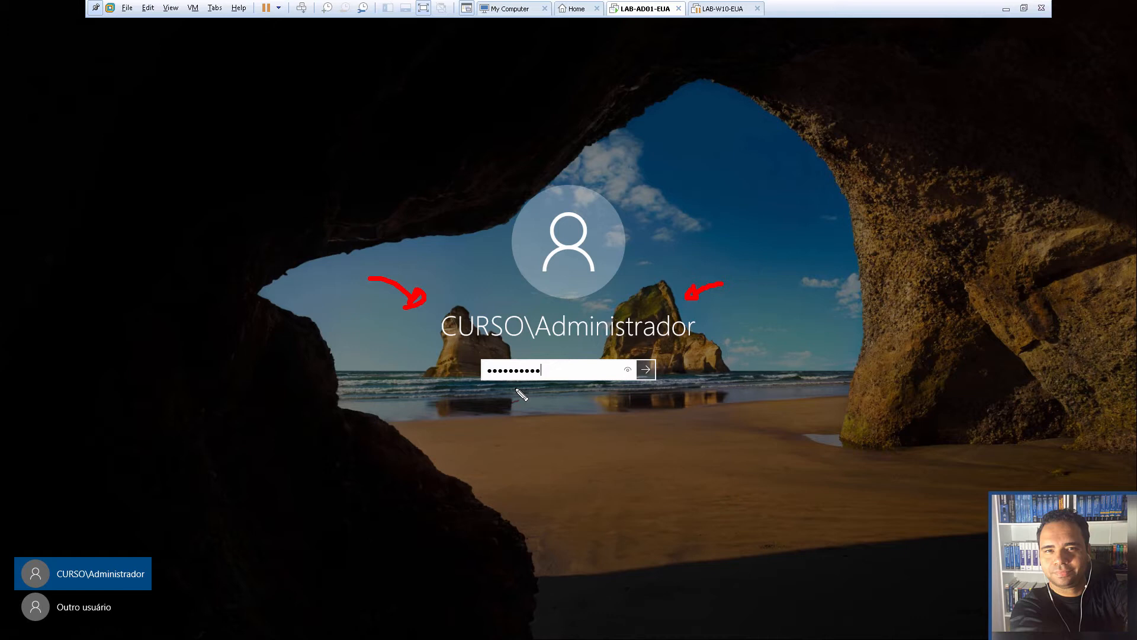
key("e")
key("Escape")
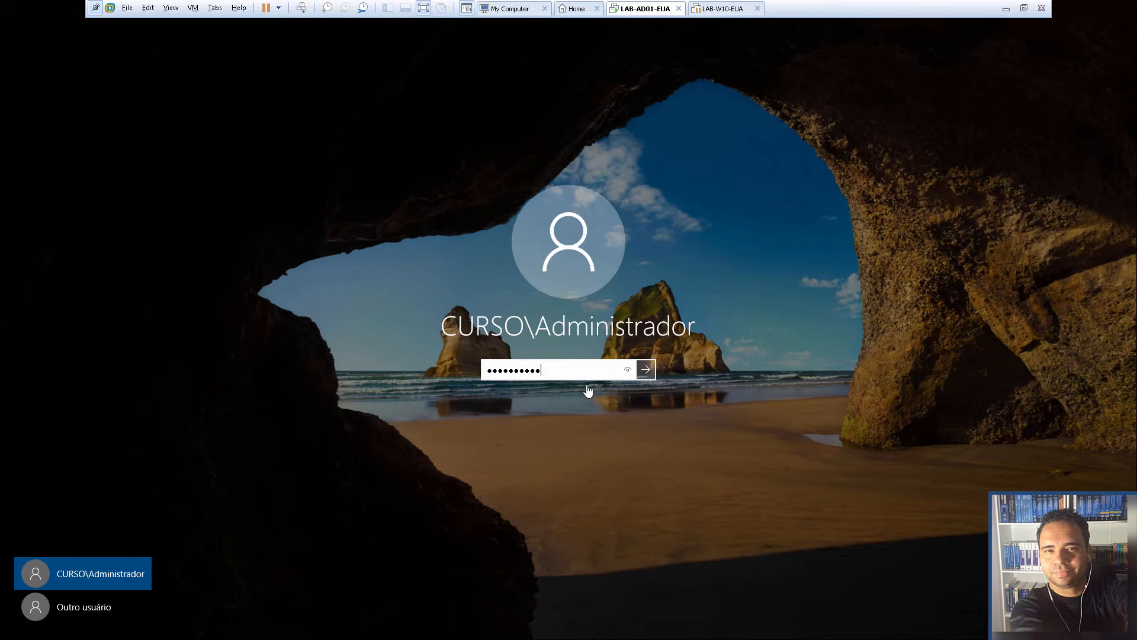
key("Return")
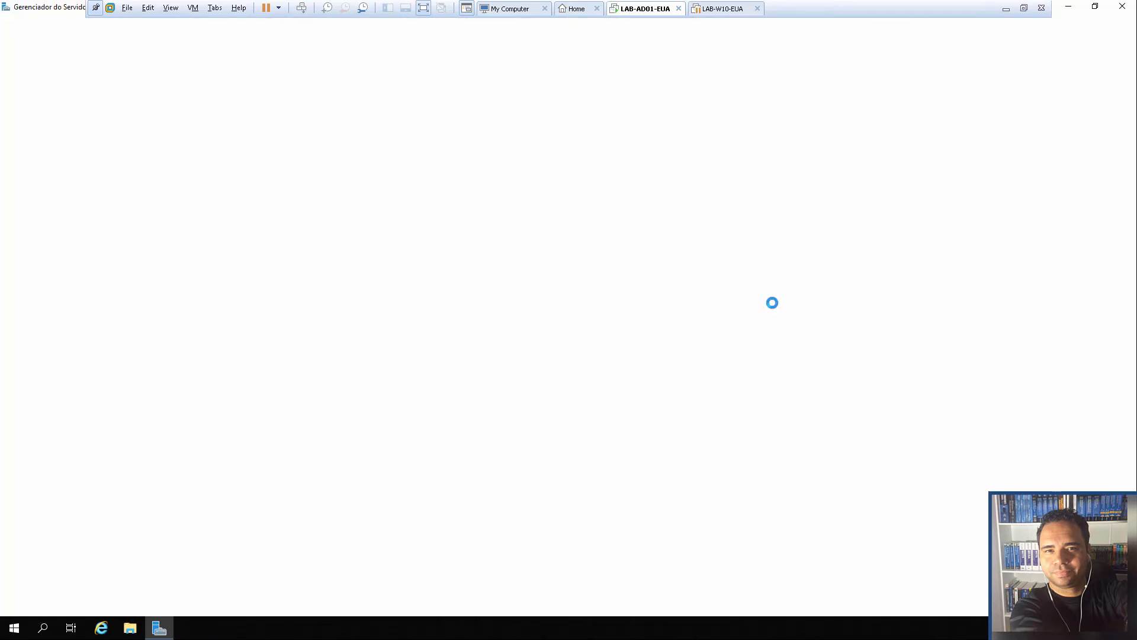
Minimize Server Manager to show the desktop info panel reporting domain CURSO
left_click(1068, 8)
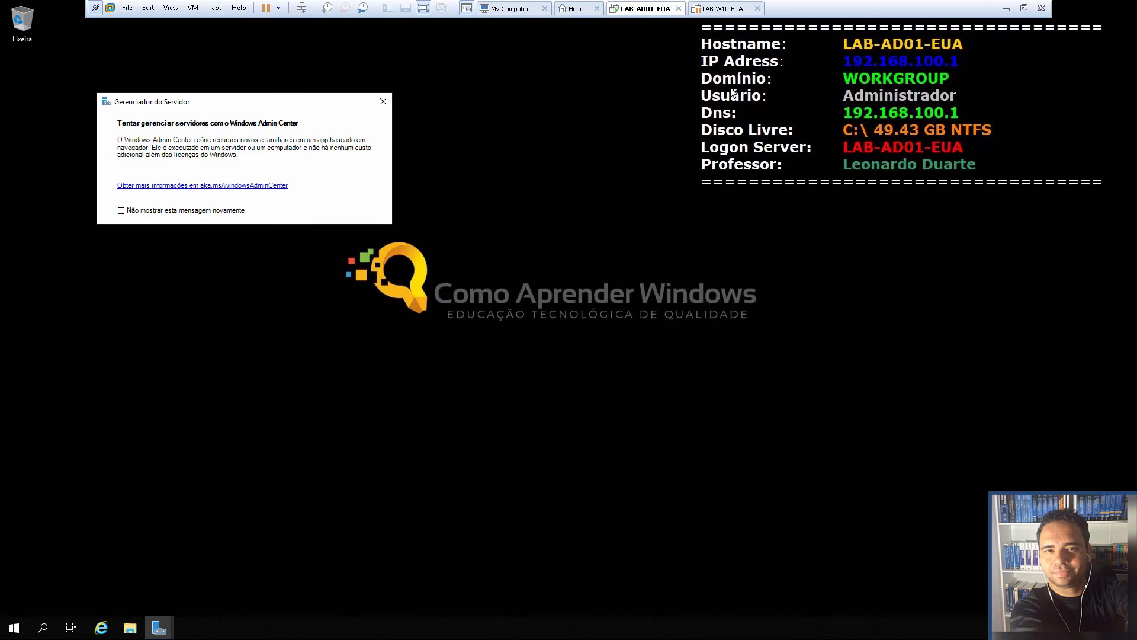